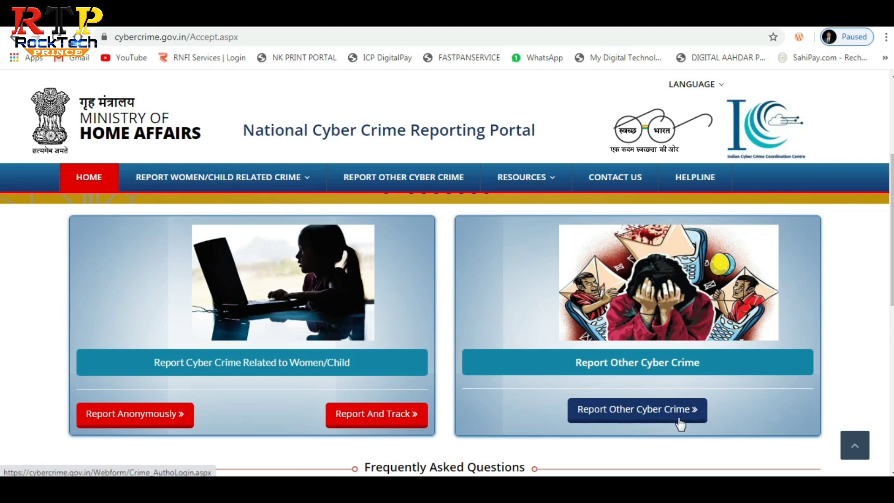
# Step: Start a Report Other Cyber Crime complaint and choose Uttar Pradesh as the state
pyautogui.click(641, 414)
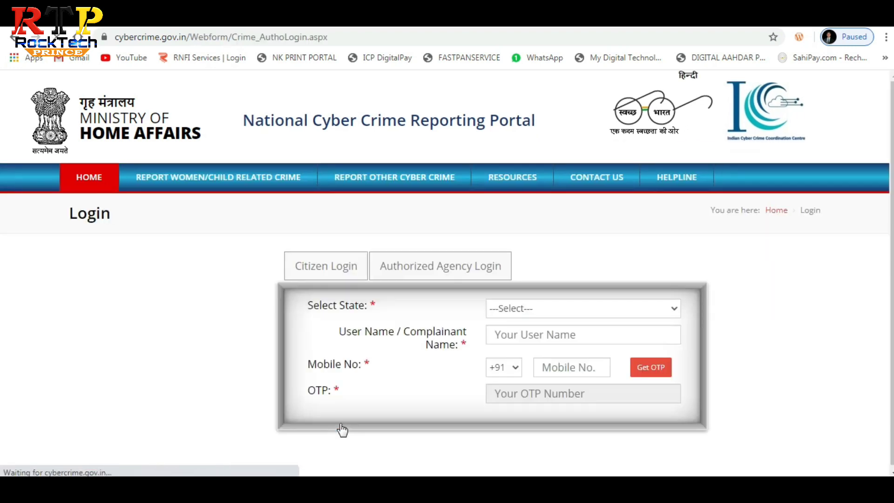
pyautogui.scroll(-1, 515, 256)
pyautogui.scroll(-1, 465, 242)
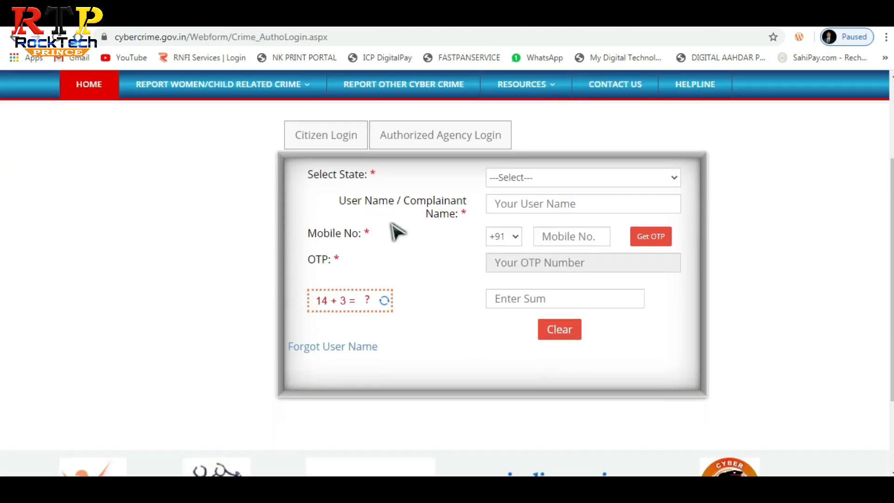
pyautogui.scroll(1, 368, 235)
pyautogui.click(549, 245)
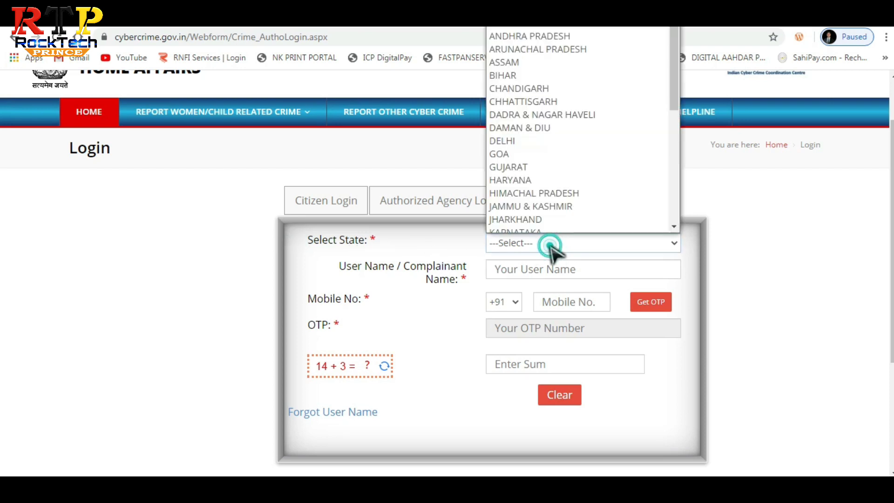
pyautogui.press('u')
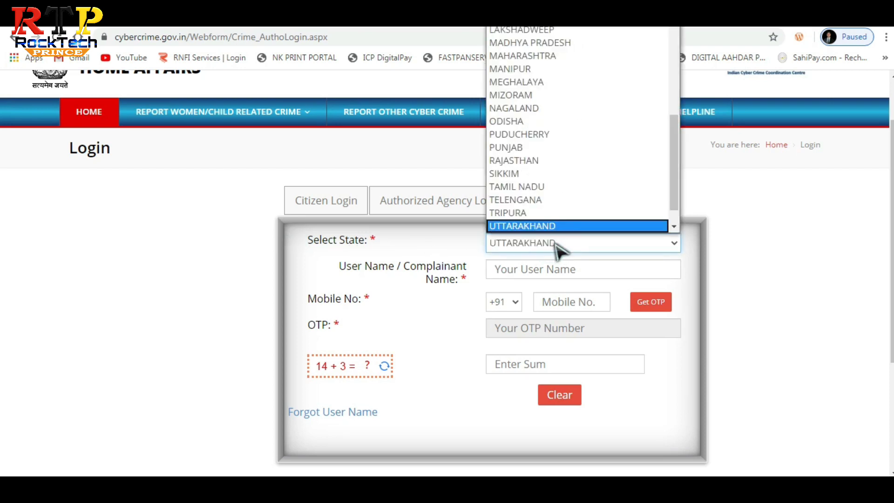
pyautogui.press('u')
pyautogui.press('Return')
# Step: Enter the complainant's name and mobile number and request an OTP
pyautogui.click(598, 268)
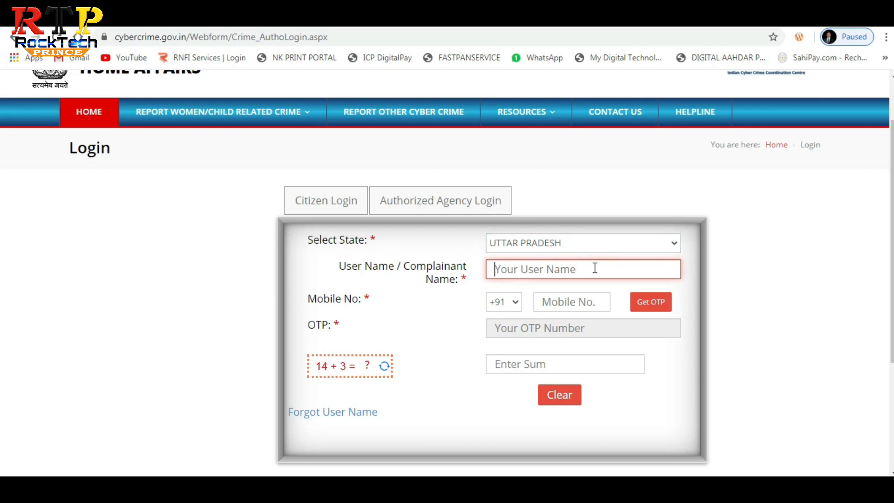
pyautogui.write('P')
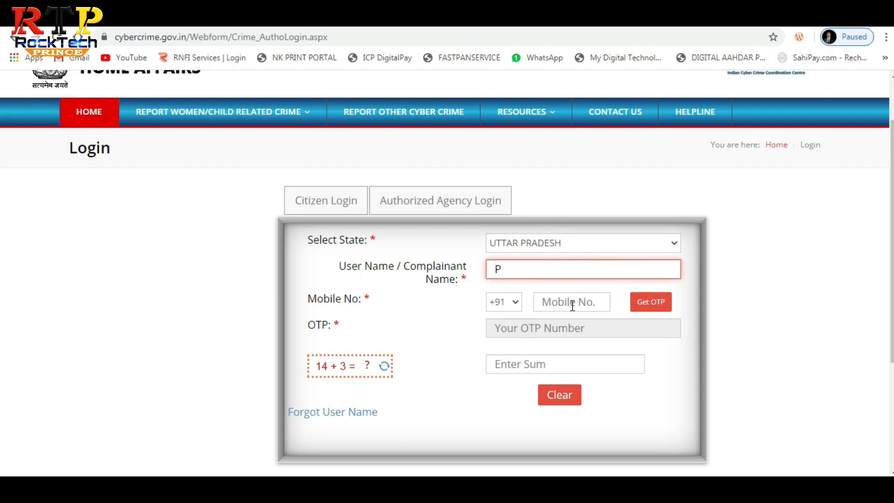
pyautogui.click(564, 302)
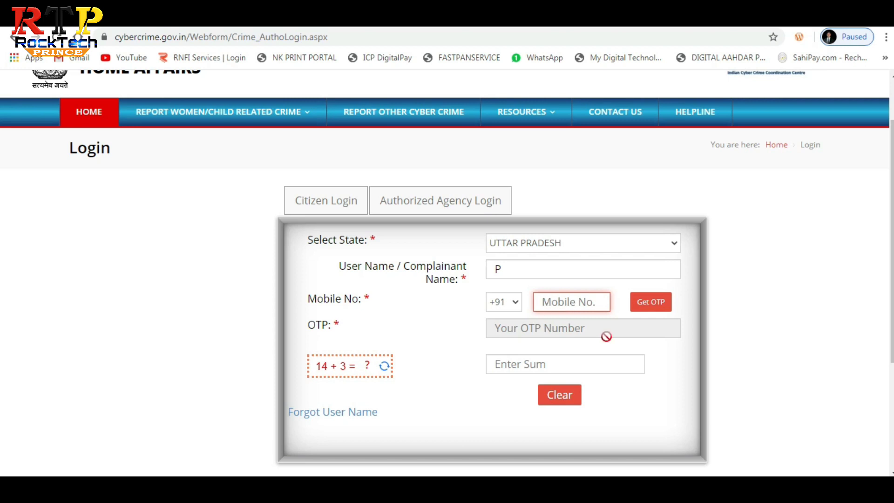
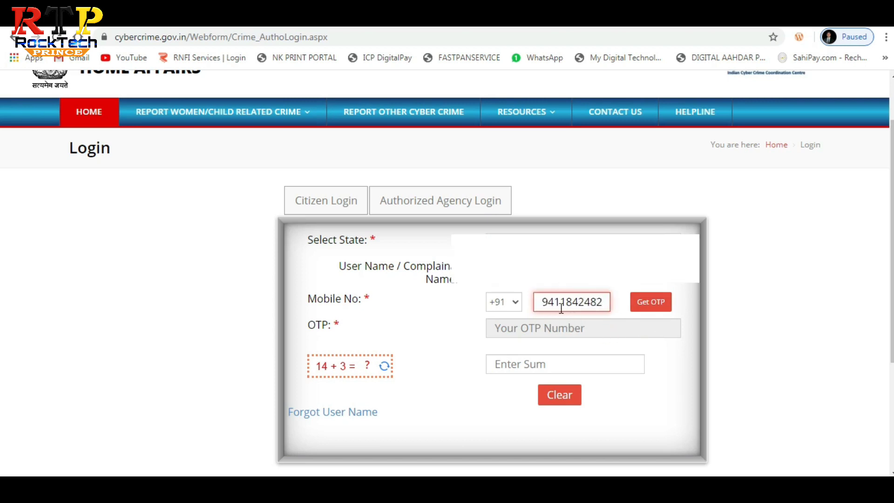
pyautogui.click(652, 302)
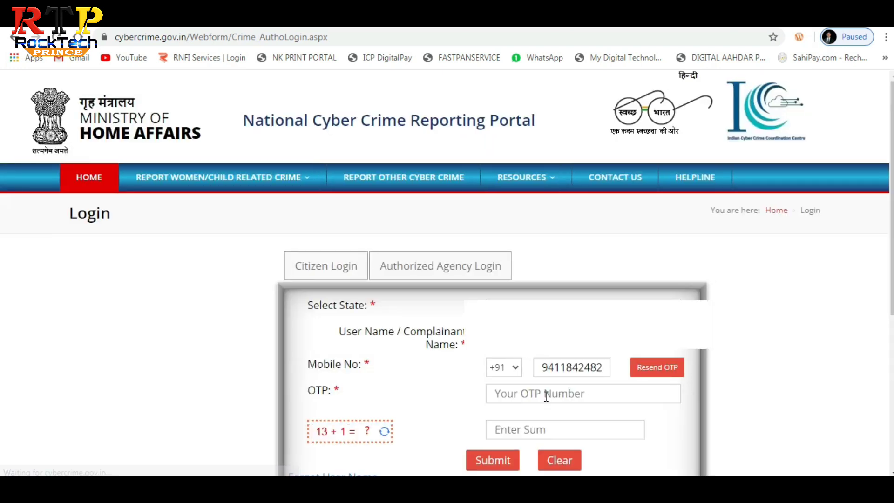
# Step: Enter the received OTP and captcha sum 14, then log in to the complaint form
pyautogui.click(541, 329)
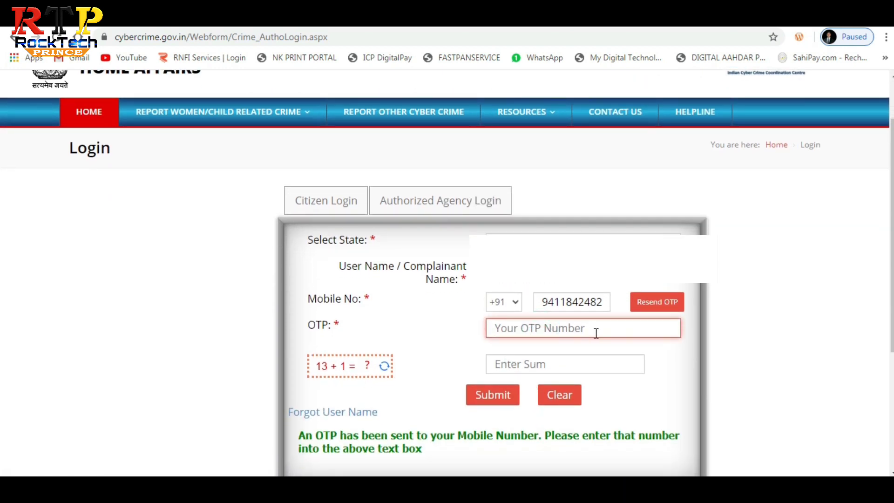
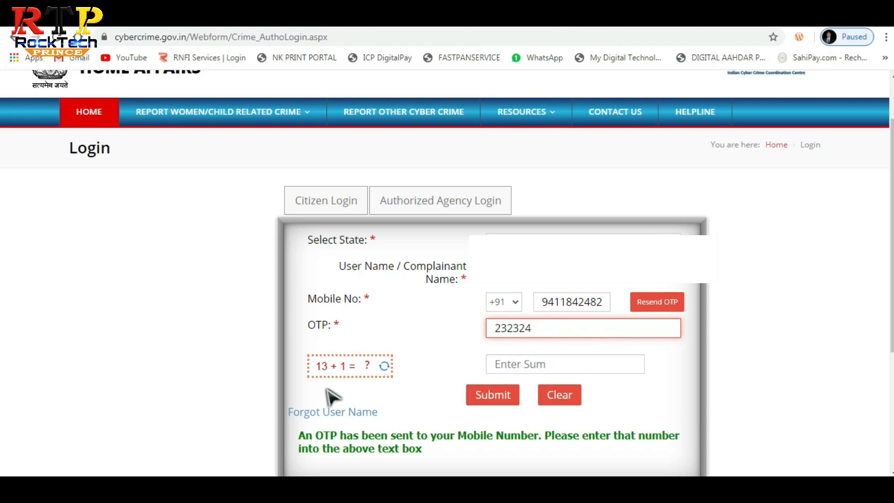
pyautogui.click(512, 365)
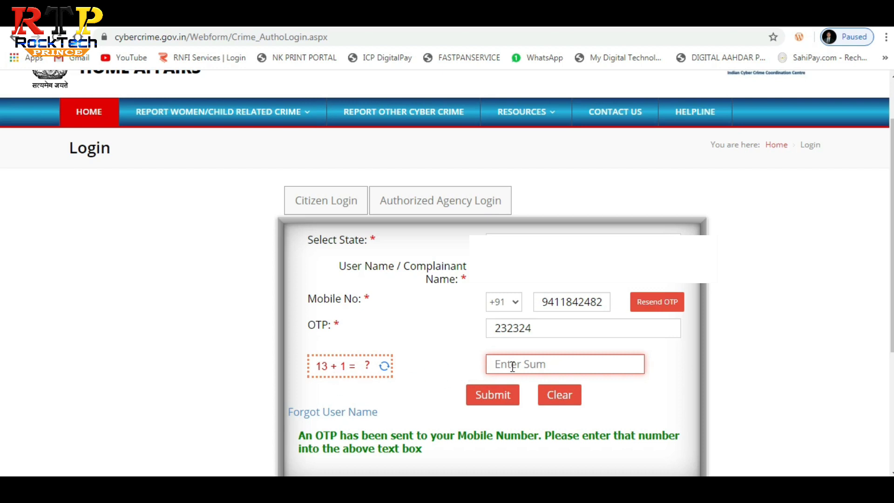
pyautogui.write('14')
pyautogui.click(497, 396)
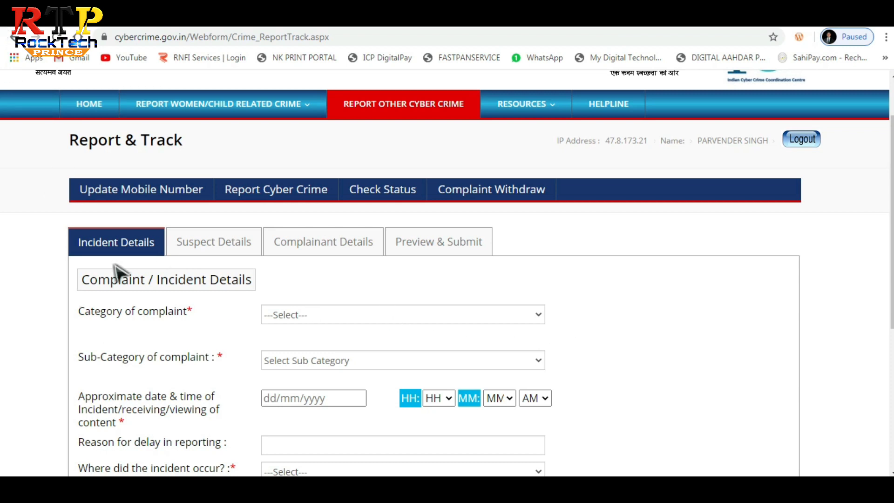
# Step: Pick Online Financial Fraud as the category and E-Wallet Related Fraud as the sub-category
pyautogui.scroll(-1, 224, 281)
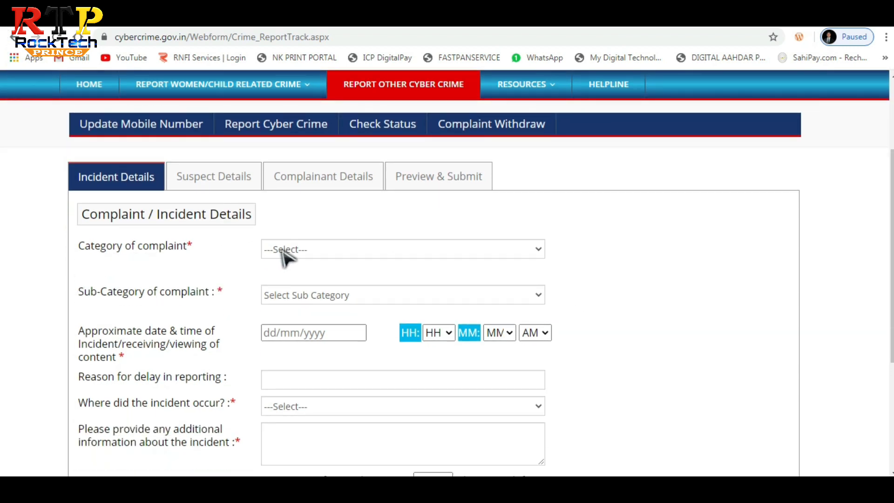
pyautogui.click(370, 252)
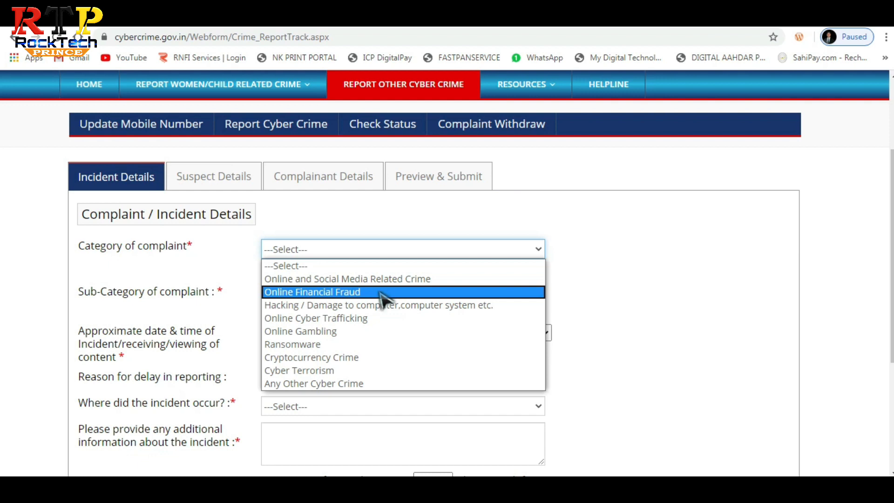
pyautogui.click(381, 292)
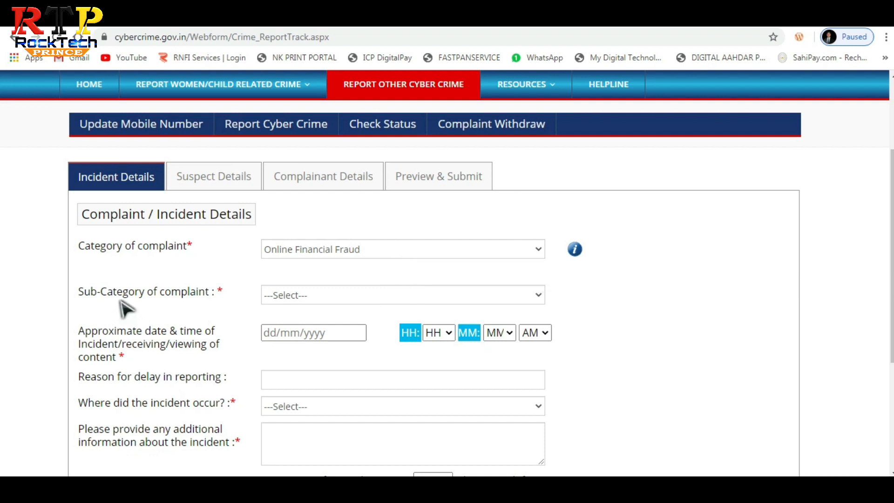
pyautogui.click(384, 295)
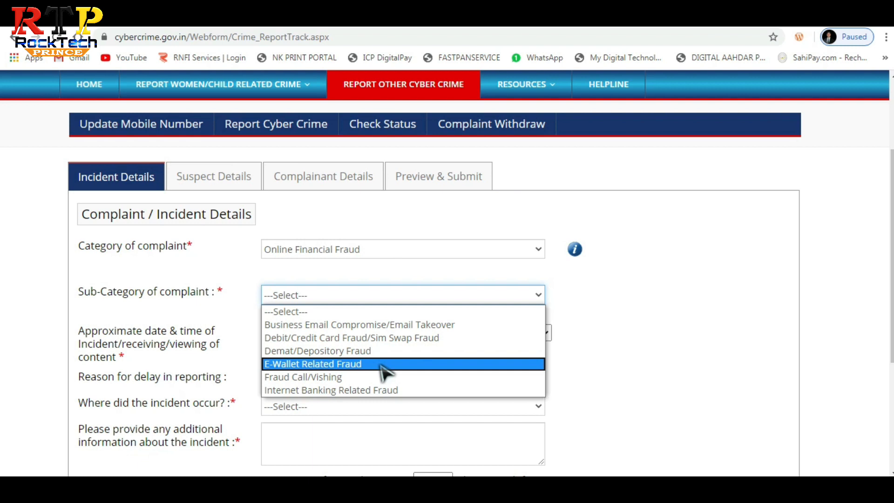
pyautogui.click(382, 364)
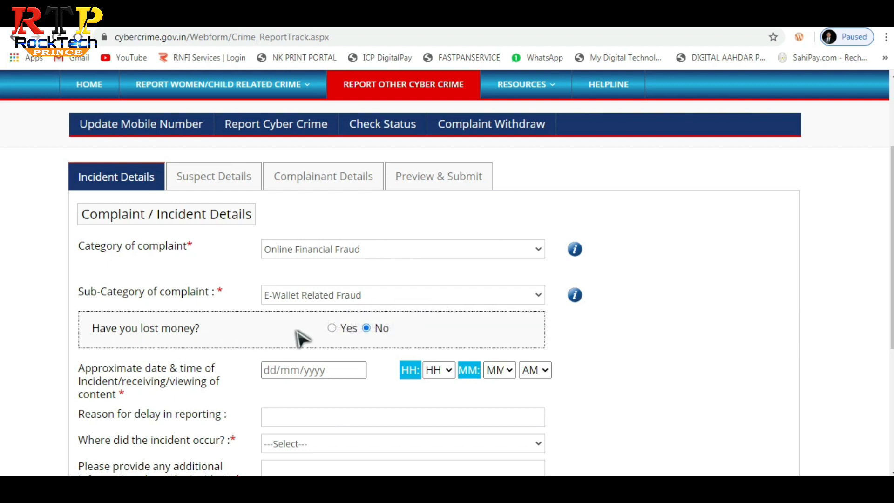
# Step: Answer Yes to lost money and enter wallet ABCD, transaction ID, date 2/6/2020 and paid-from bank
pyautogui.click(332, 329)
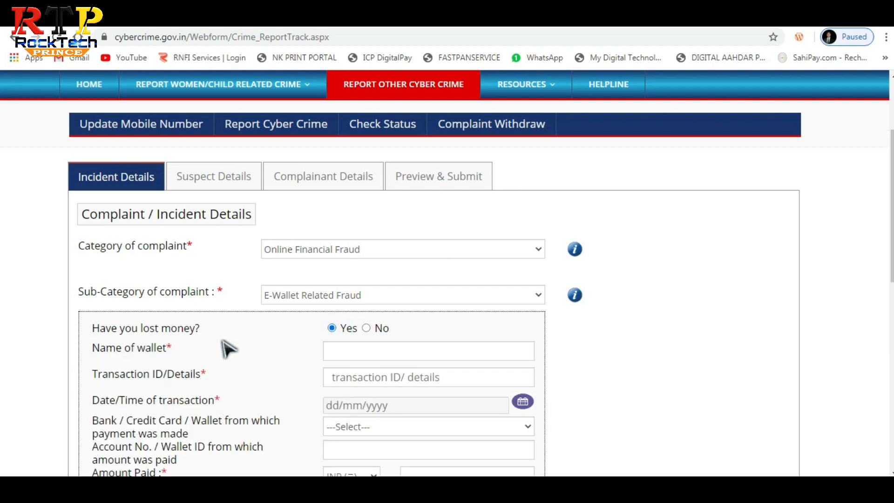
pyautogui.scroll(-1, 256, 359)
pyautogui.click(361, 286)
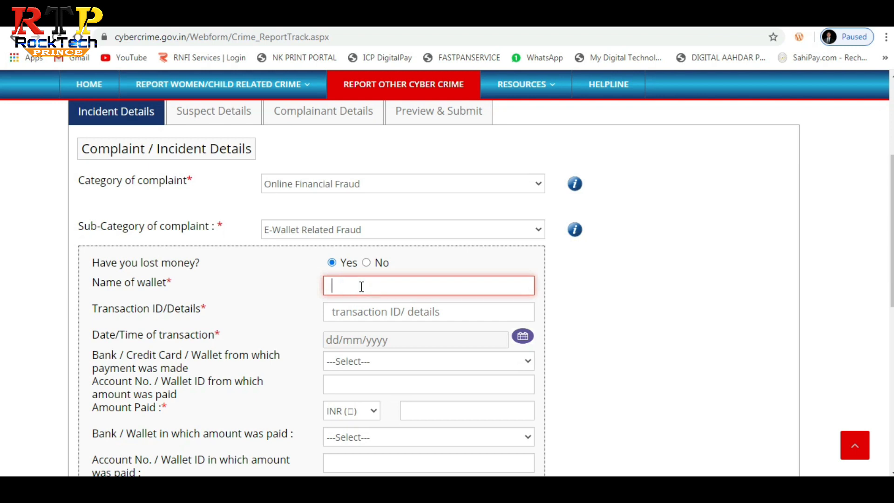
pyautogui.click(384, 312)
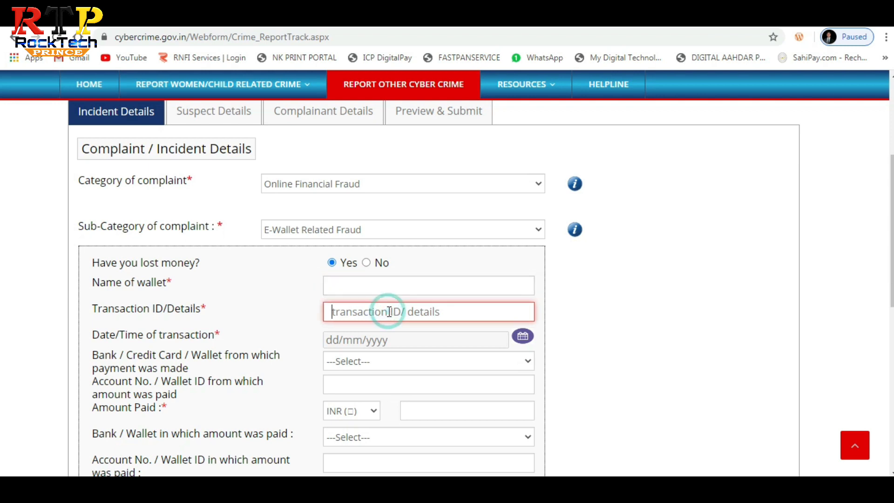
pyautogui.click(391, 345)
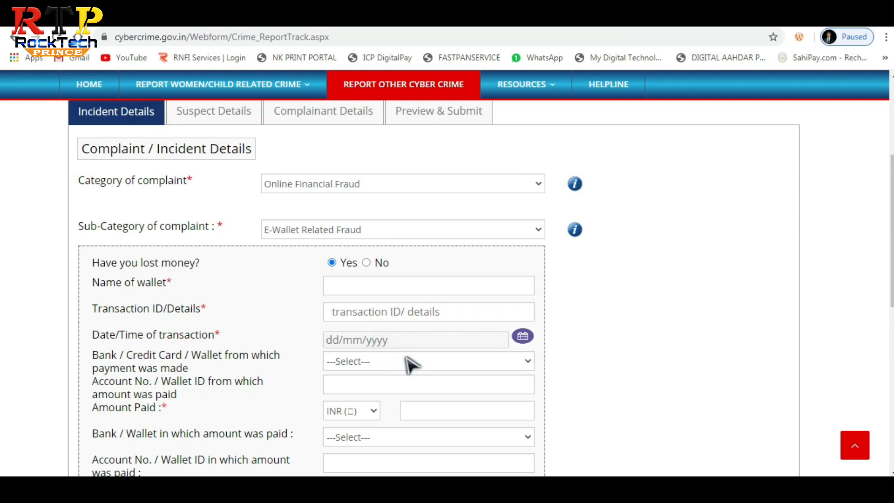
pyautogui.click(406, 363)
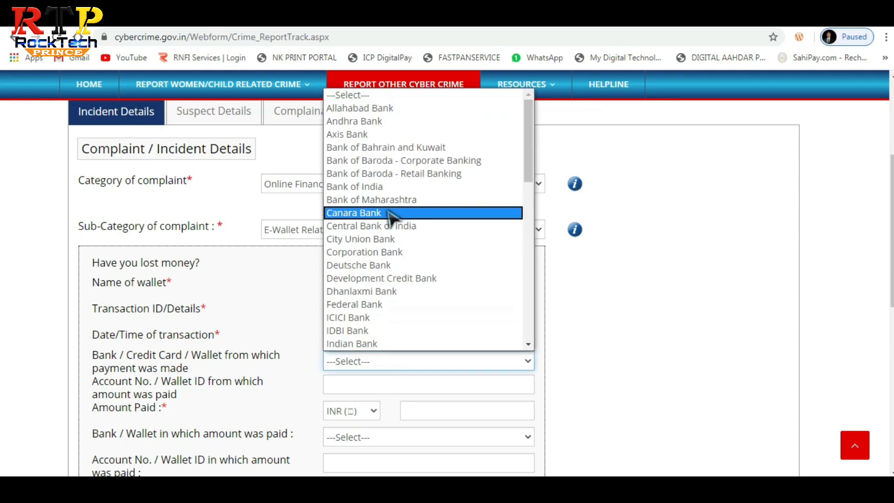
pyautogui.scroll(-3, 399, 260)
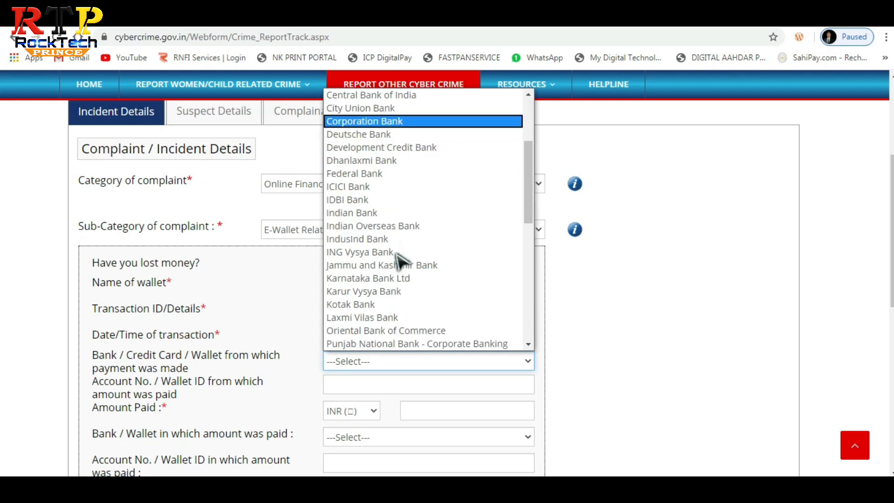
pyautogui.scroll(-5, 396, 259)
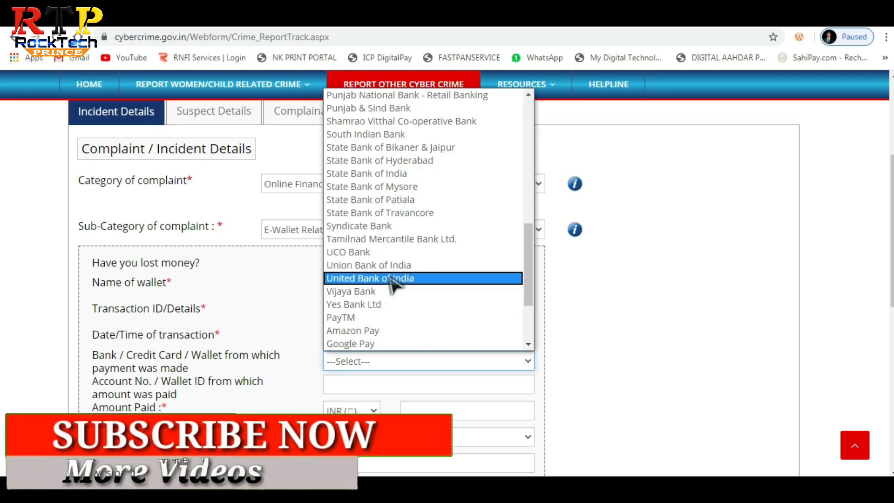
pyautogui.scroll(-3, 391, 284)
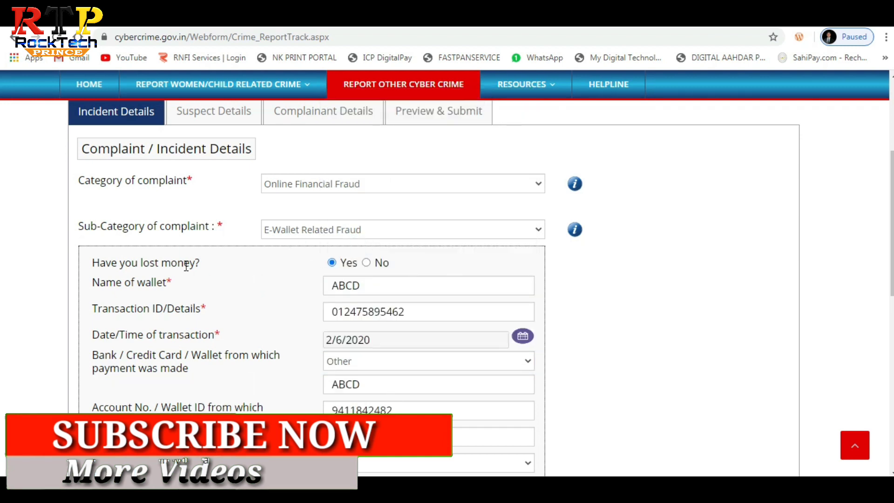
pyautogui.scroll(-1, 122, 254)
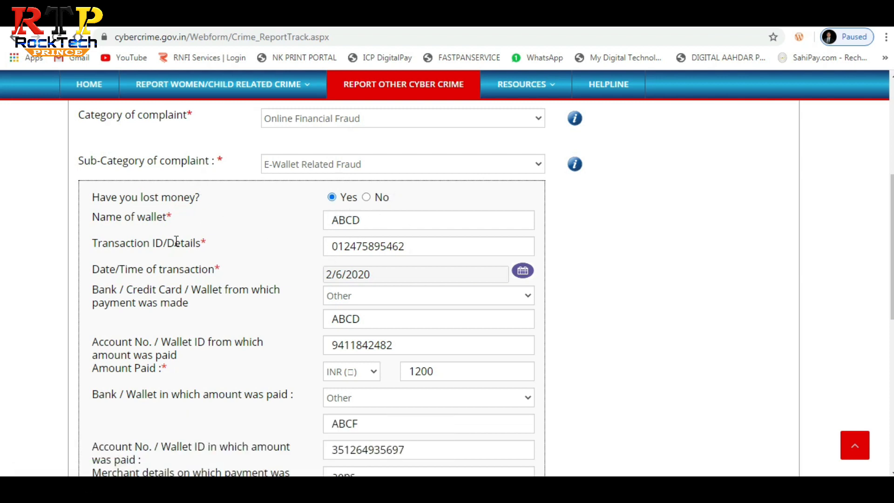
pyautogui.click(378, 223)
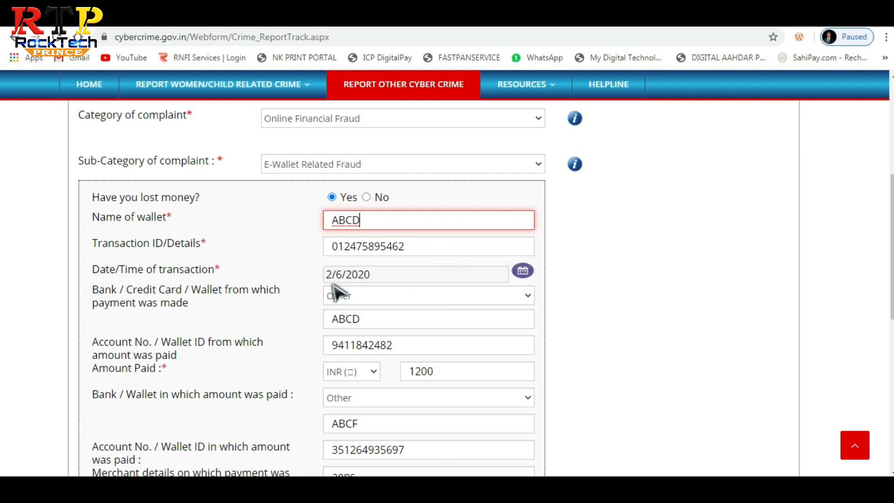
pyautogui.click(383, 305)
pyautogui.click(382, 305)
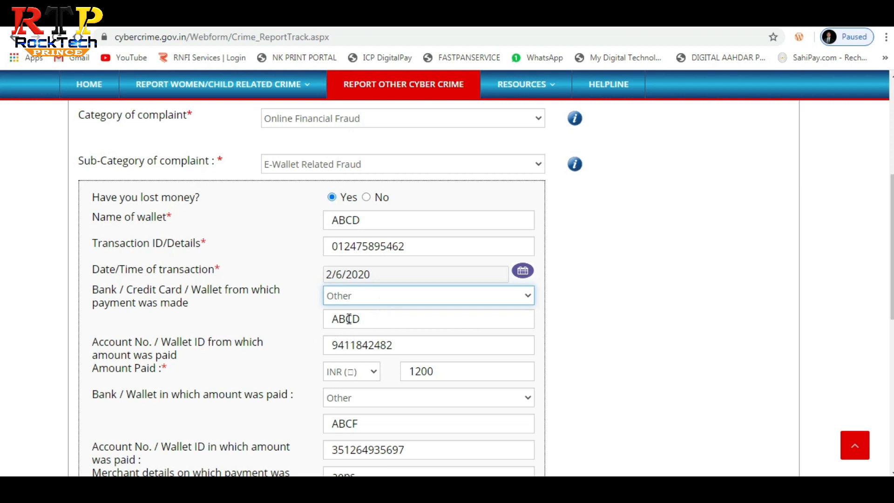
pyautogui.doubleClick(396, 317)
pyautogui.click(396, 319)
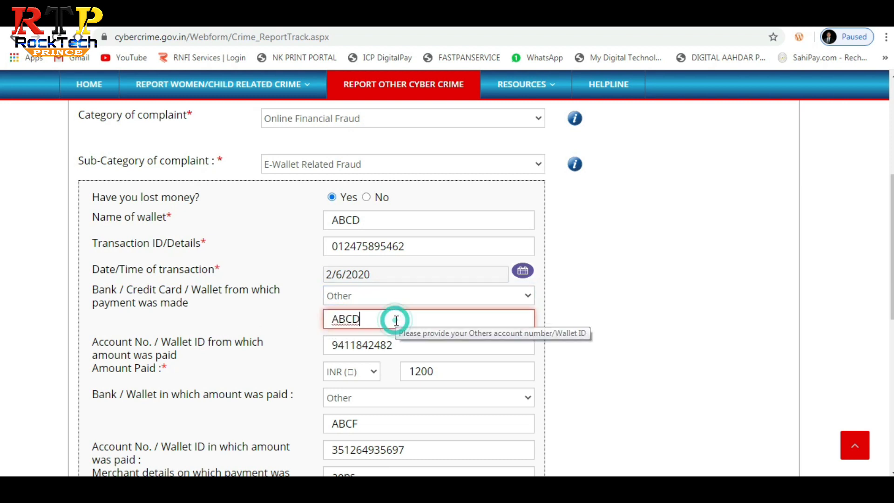
pyautogui.doubleClick(395, 320)
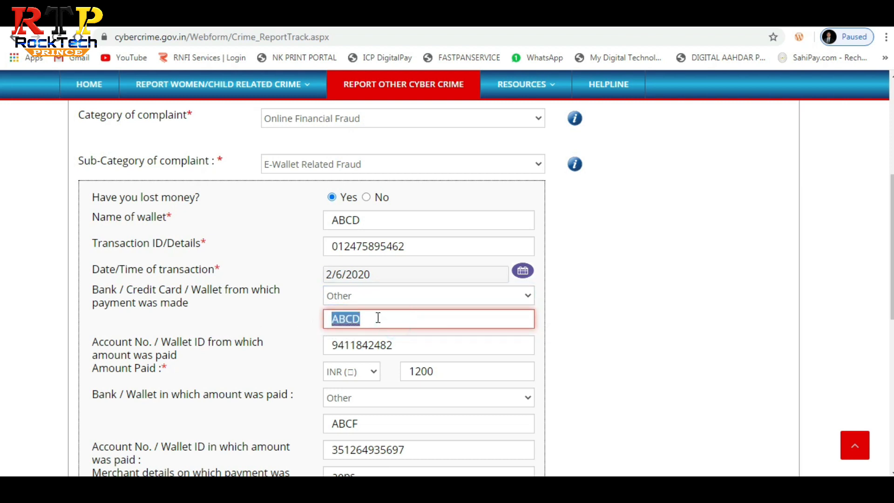
pyautogui.click(377, 316)
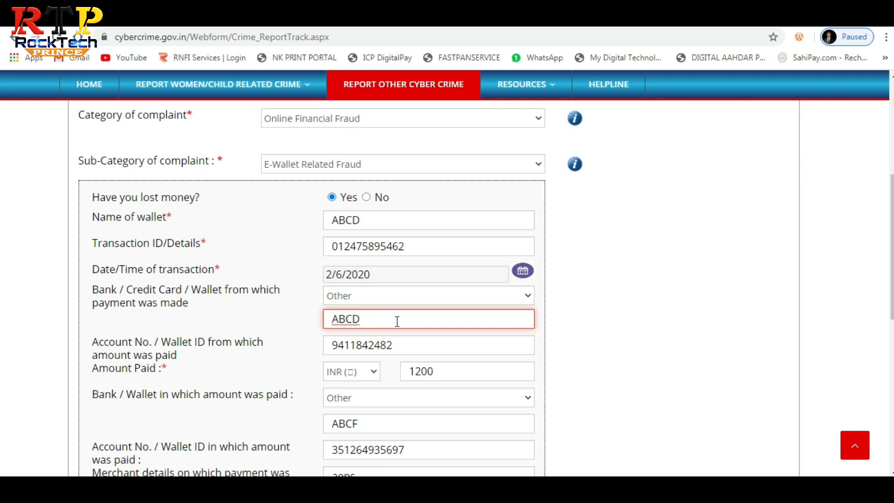
pyautogui.moveTo(423, 344); pyautogui.dragTo(326, 354)
pyautogui.click(425, 347)
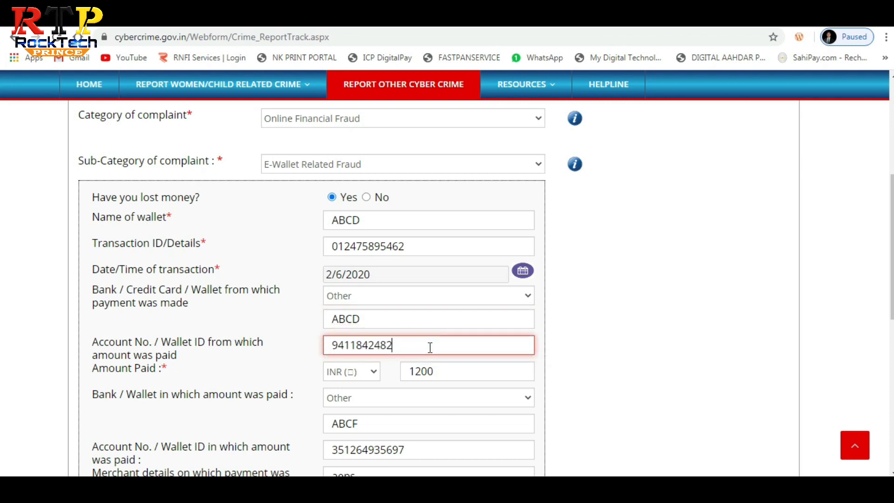
pyautogui.scroll(-1, 429, 348)
pyautogui.moveTo(450, 306); pyautogui.dragTo(390, 314)
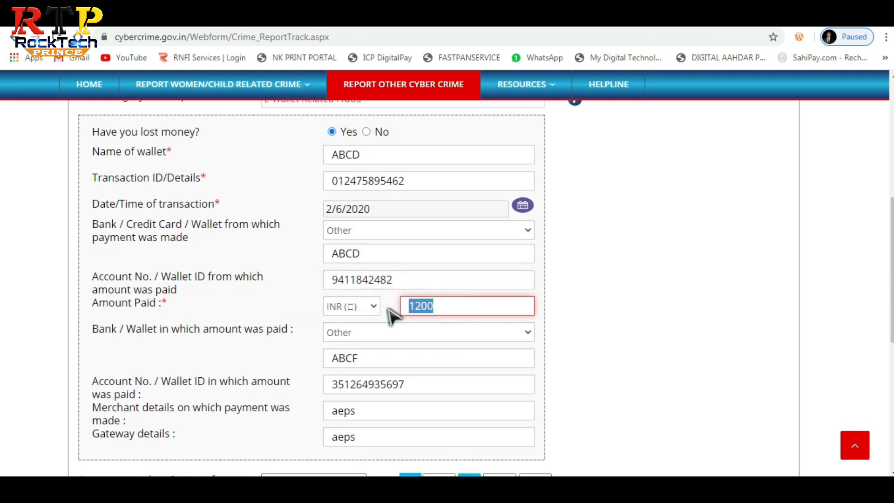
pyautogui.click(393, 333)
pyautogui.click(393, 331)
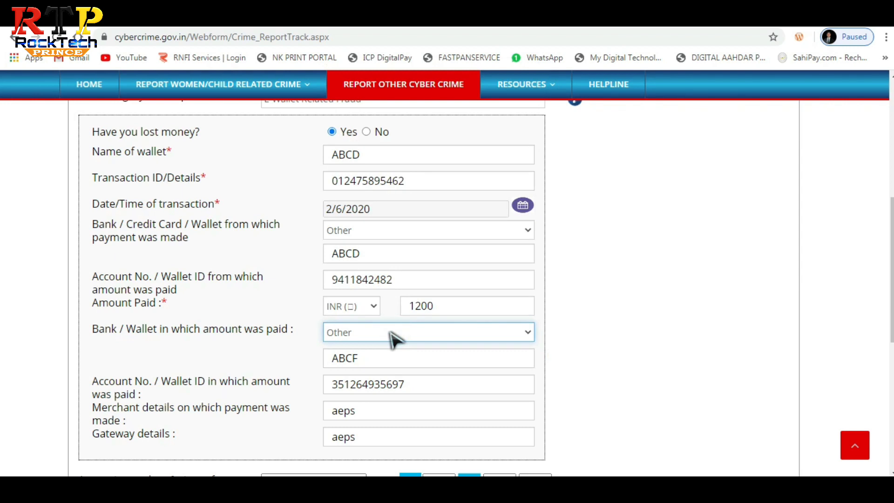
pyautogui.click(391, 333)
pyautogui.click(401, 338)
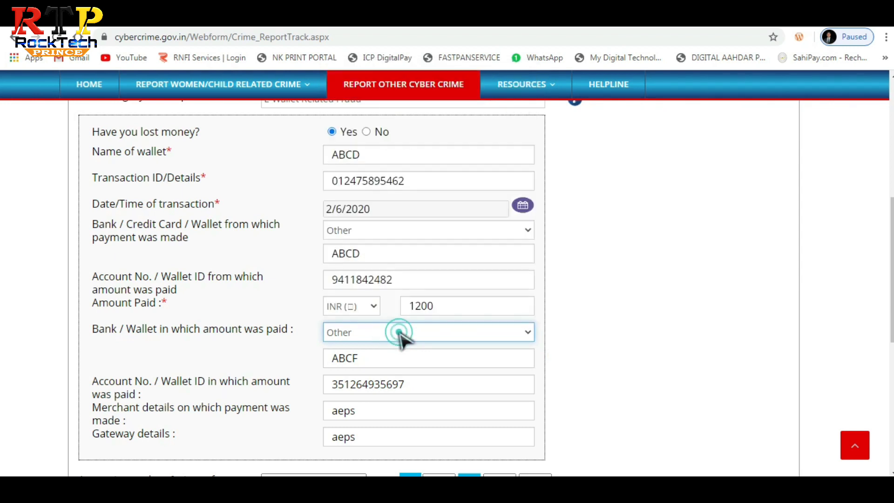
pyautogui.moveTo(379, 359); pyautogui.dragTo(289, 365)
pyautogui.click(426, 357)
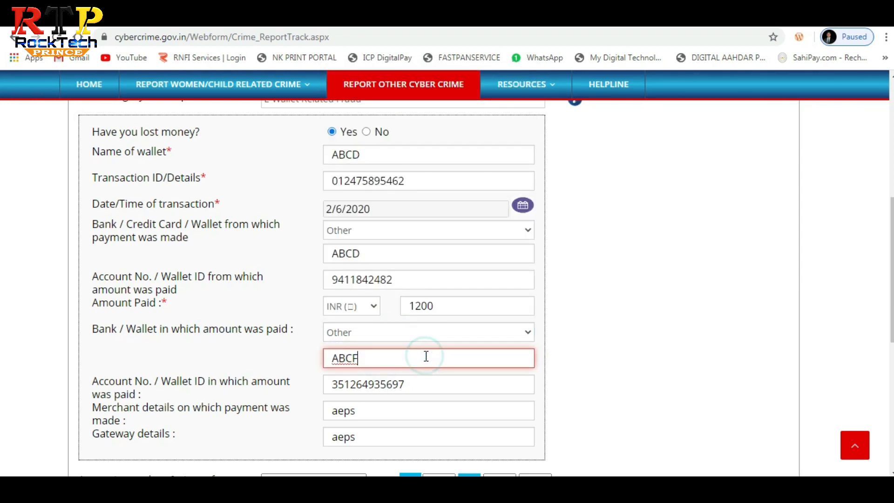
pyautogui.doubleClick(437, 383)
pyautogui.click(460, 378)
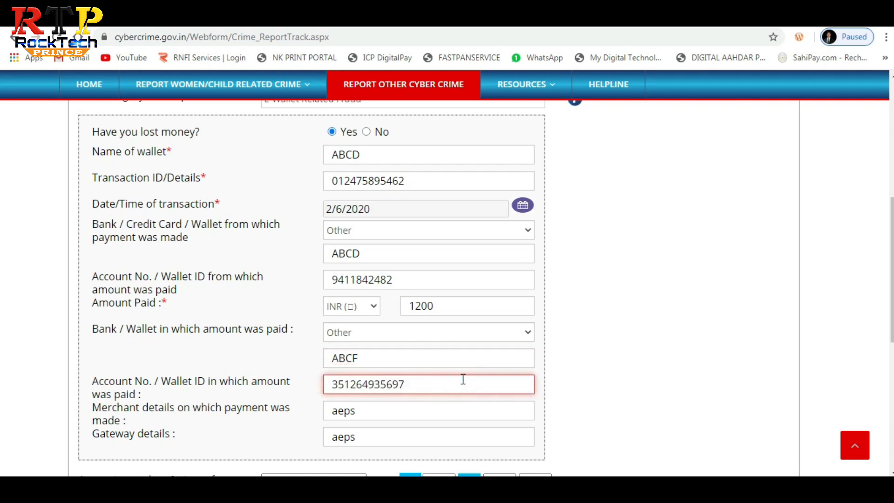
pyautogui.scroll(-2, 441, 381)
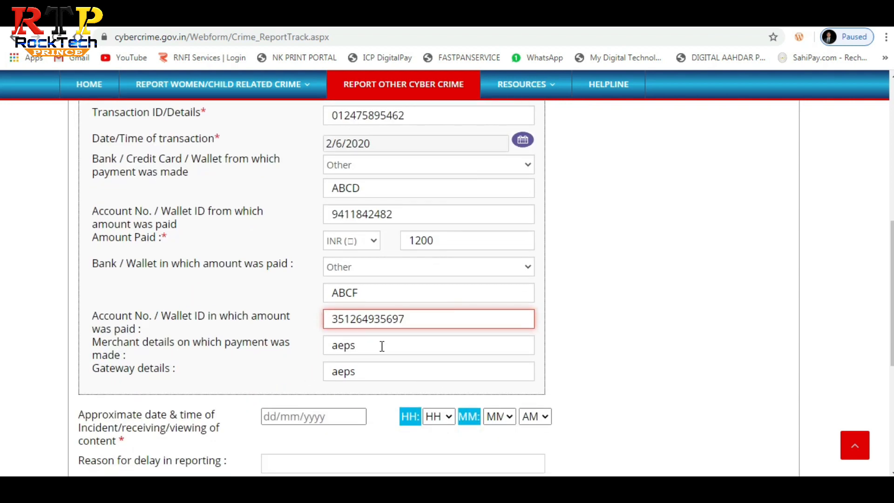
pyautogui.moveTo(382, 346); pyautogui.dragTo(451, 339)
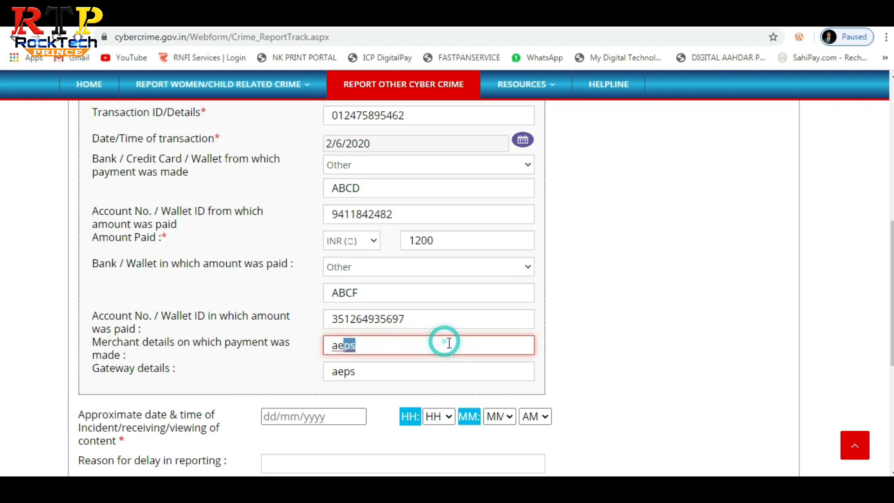
pyautogui.click(409, 373)
# Step: Set the incident date to 07/06/2020 and the time to 03:16 PM
pyautogui.scroll(-3, 415, 344)
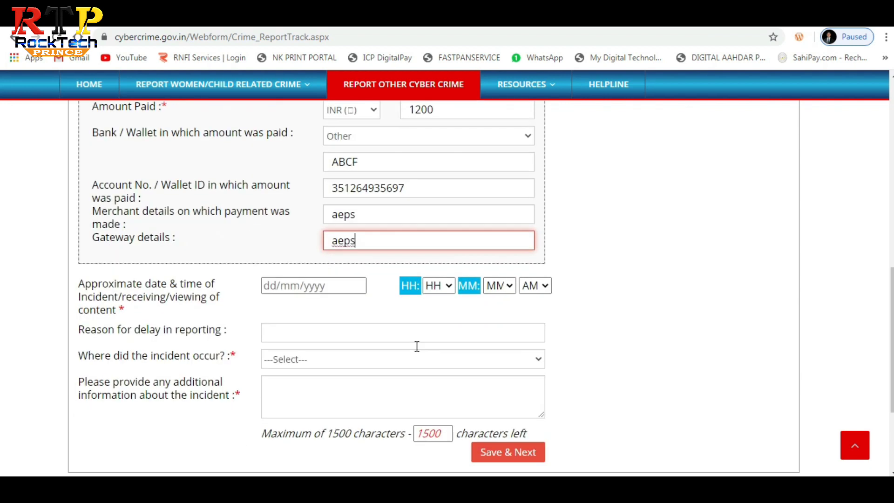
pyautogui.click(351, 286)
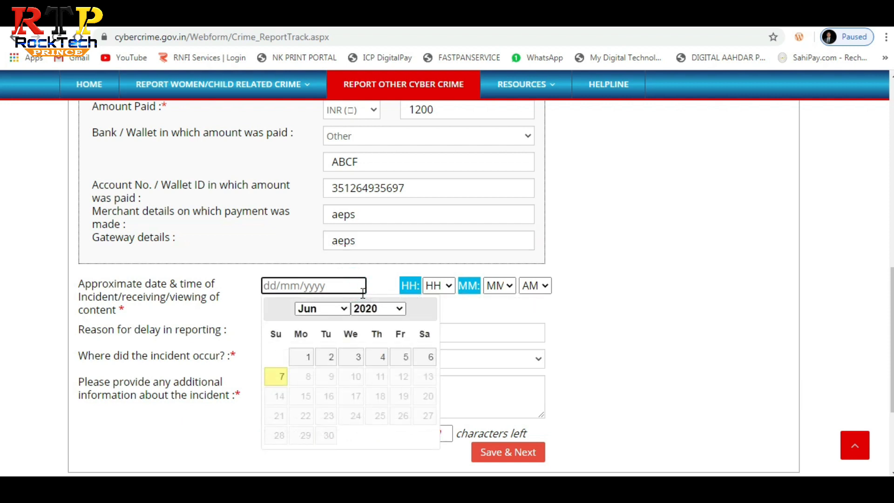
pyautogui.click(283, 378)
pyautogui.click(446, 286)
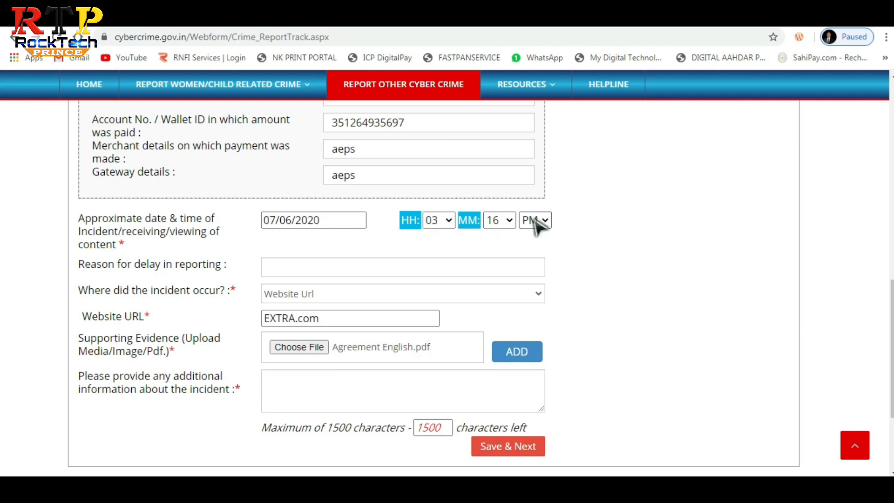
# Step: Choose Website Url as where the incident occurred
pyautogui.click(340, 295)
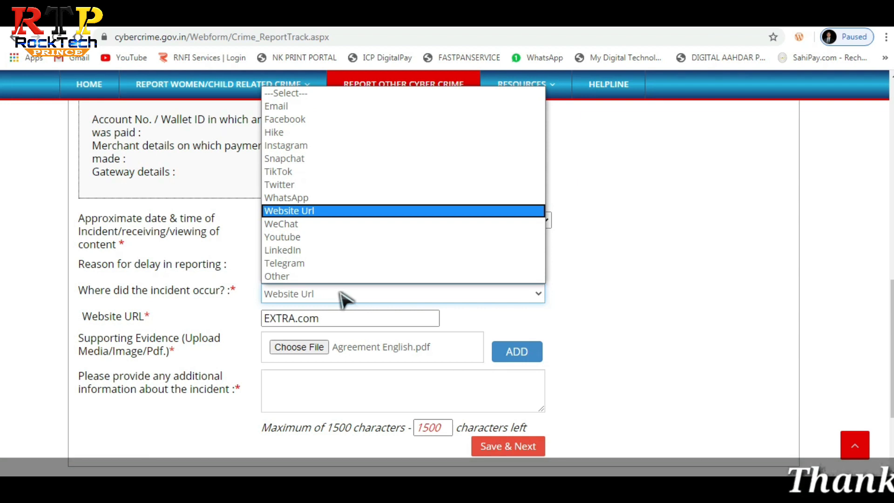
pyautogui.click(349, 294)
pyautogui.click(352, 293)
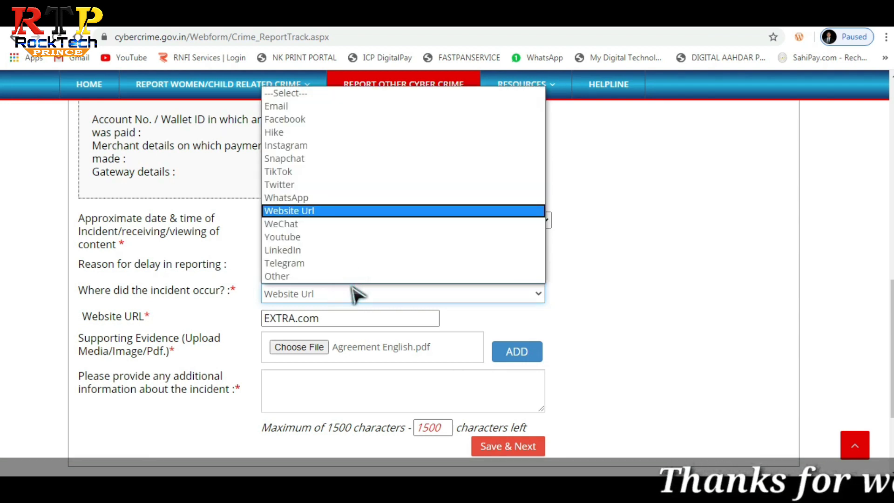
pyautogui.click(352, 294)
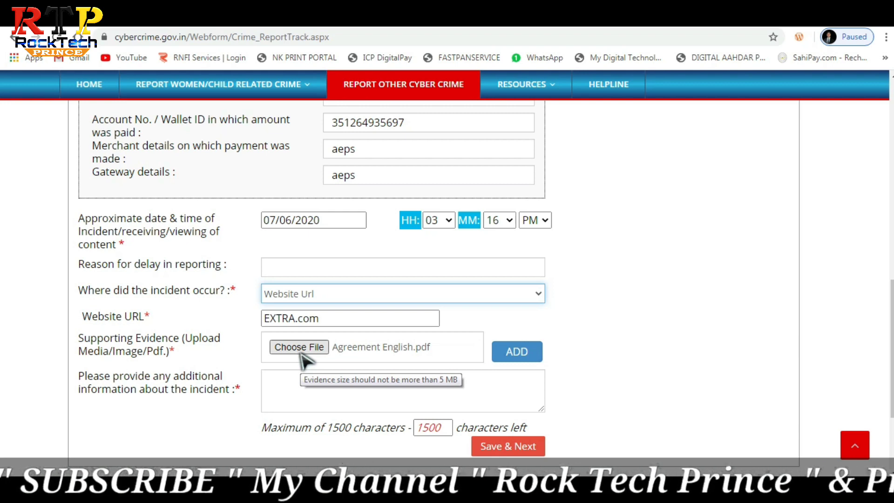
# Step: Attach Agreement English.pdf as evidence for EXTRA.com and add it to the evidence list
pyautogui.click(300, 350)
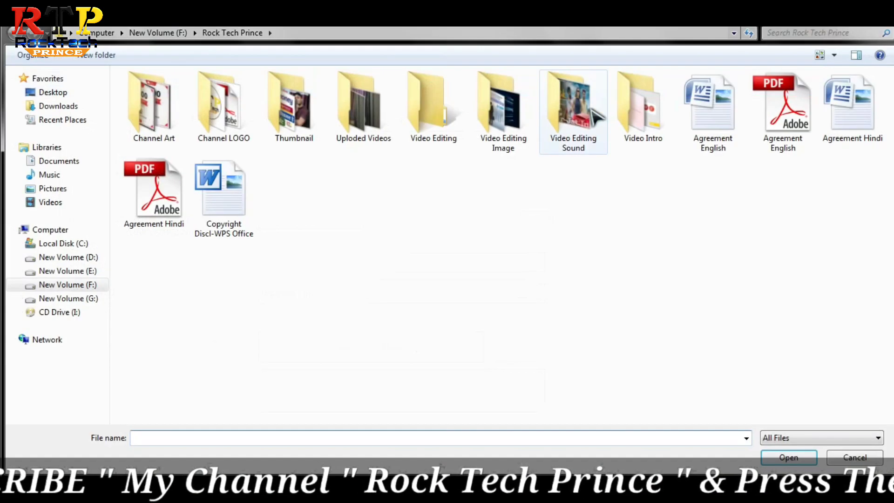
pyautogui.doubleClick(780, 142)
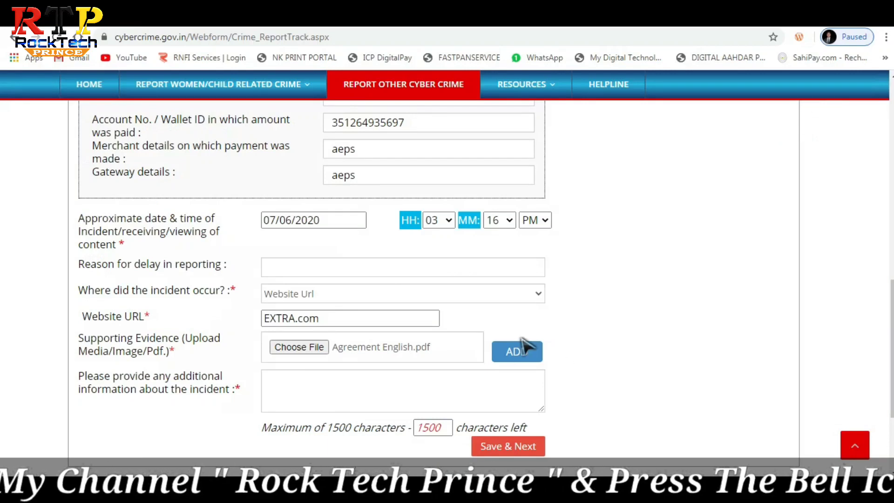
pyautogui.click(521, 351)
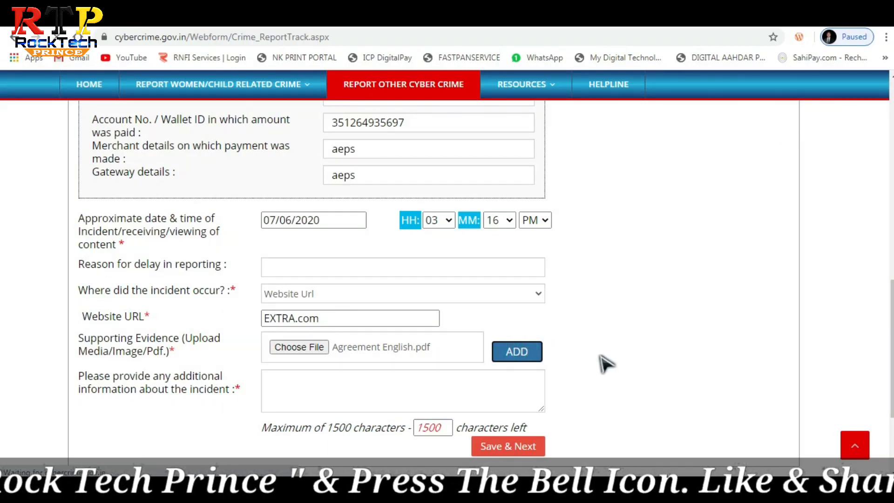
# Step: Reset the Where did the incident occur dropdown to --Select--
pyautogui.scroll(-10, 443, 389)
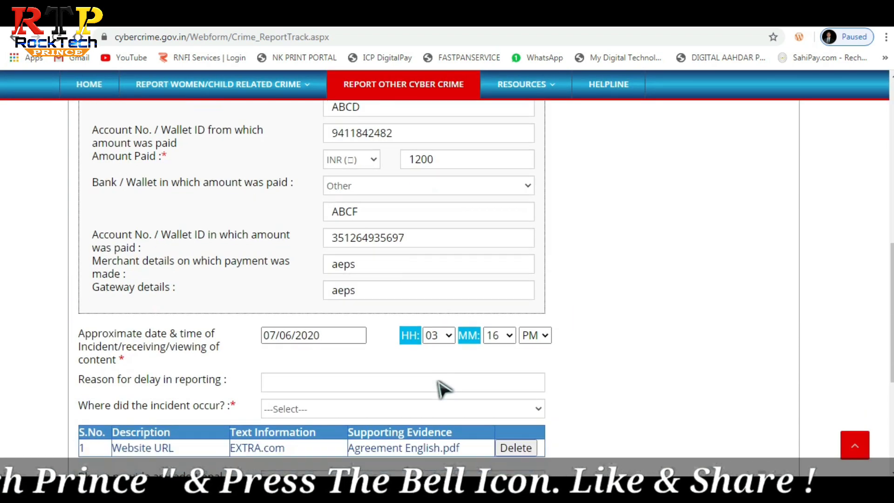
pyautogui.scroll(-4, 443, 390)
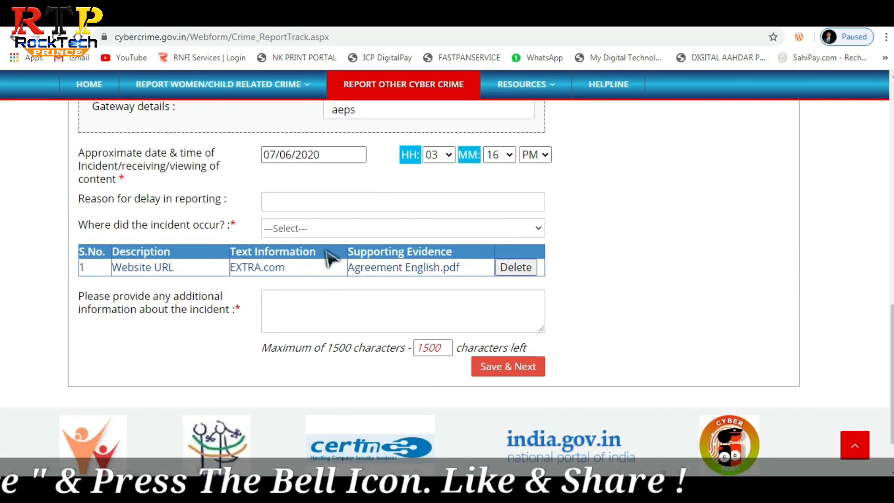
pyautogui.click(356, 229)
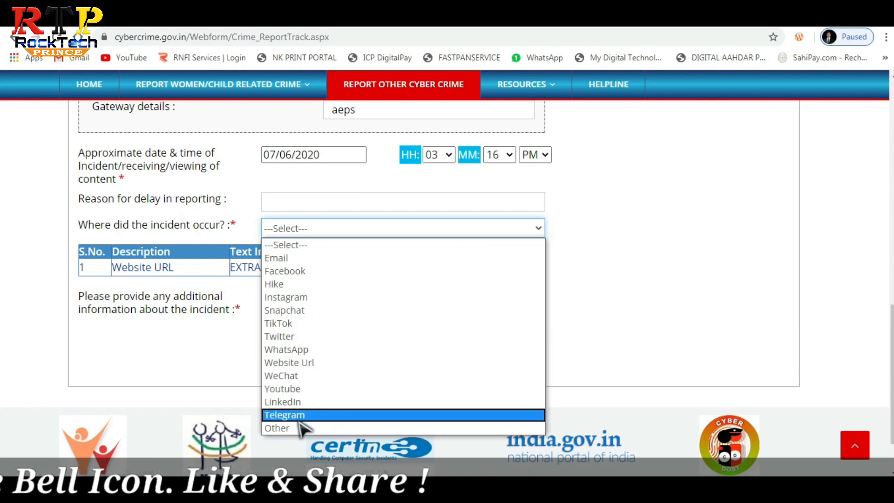
pyautogui.click(301, 363)
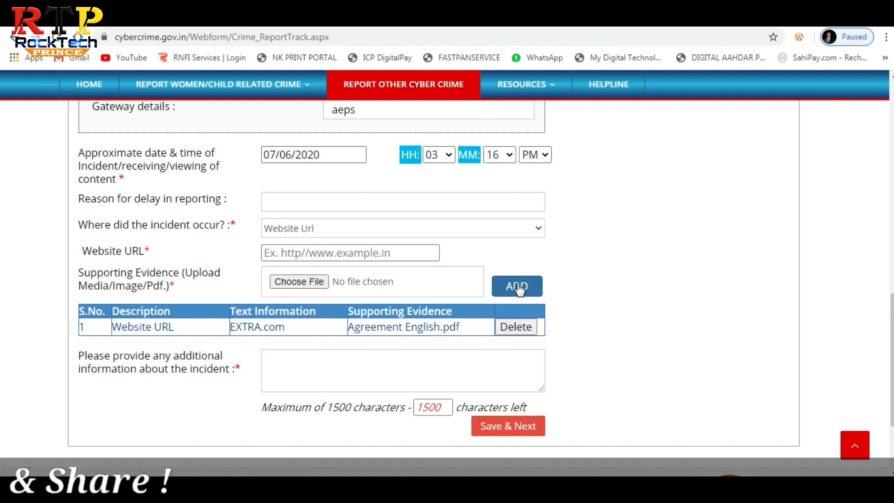
pyautogui.click(509, 233)
pyautogui.click(339, 240)
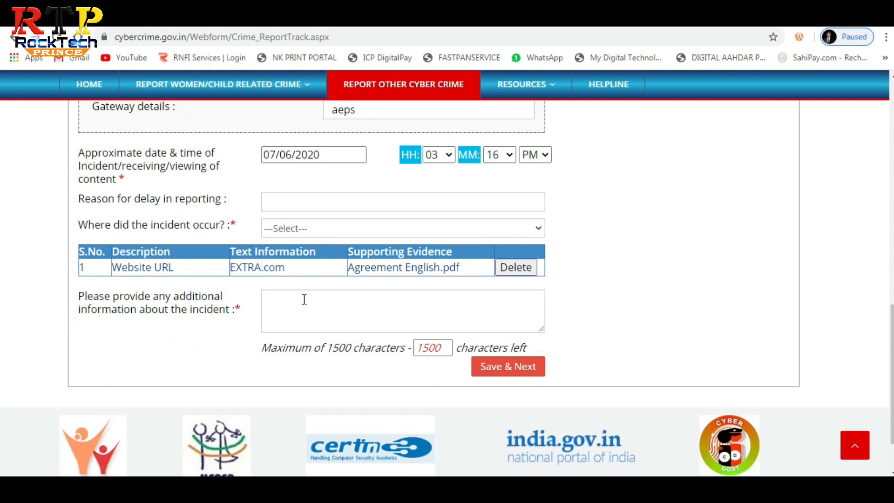
# Step: Paste the incident description into the additional information box and save the incident details
pyautogui.click(320, 307)
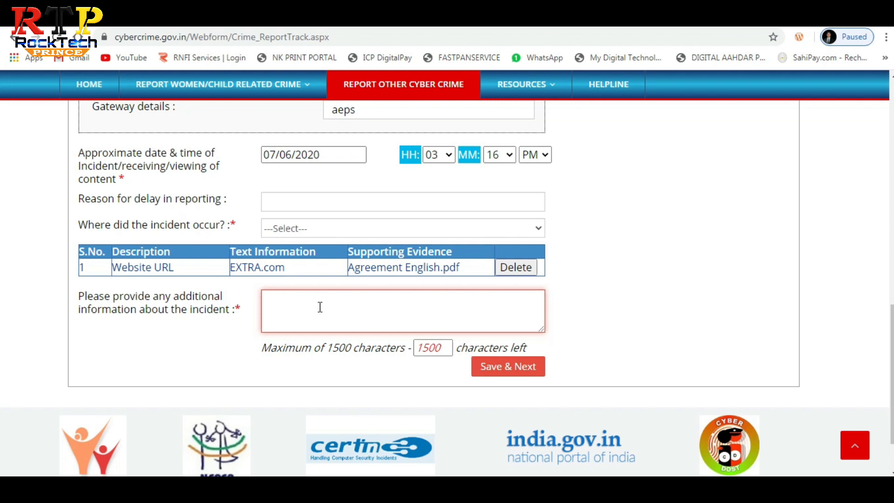
pyautogui.hotkey('ctrl', 'v')
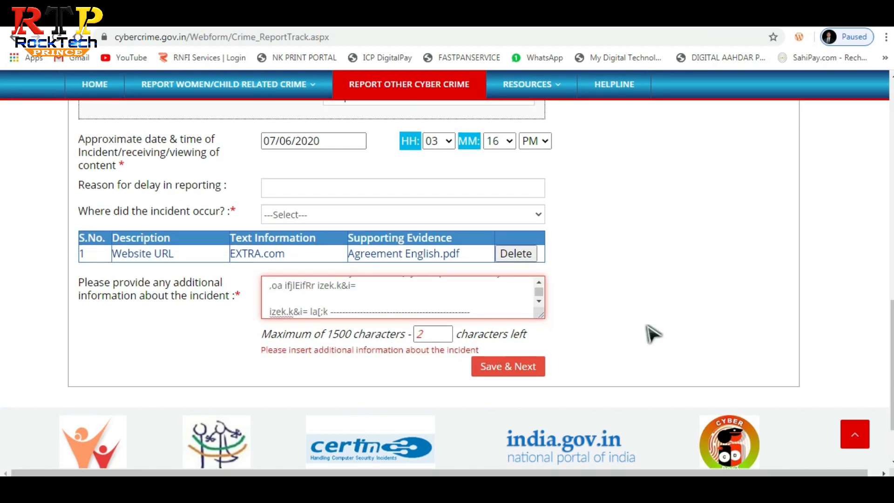
pyautogui.click(657, 323)
pyautogui.click(513, 356)
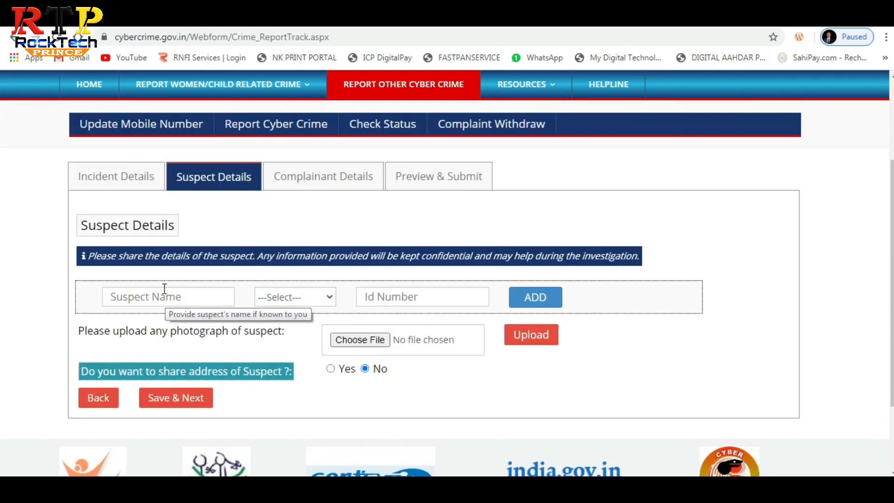
# Step: Leave the suspect name, ID type and ID number fields empty
pyautogui.click(137, 297)
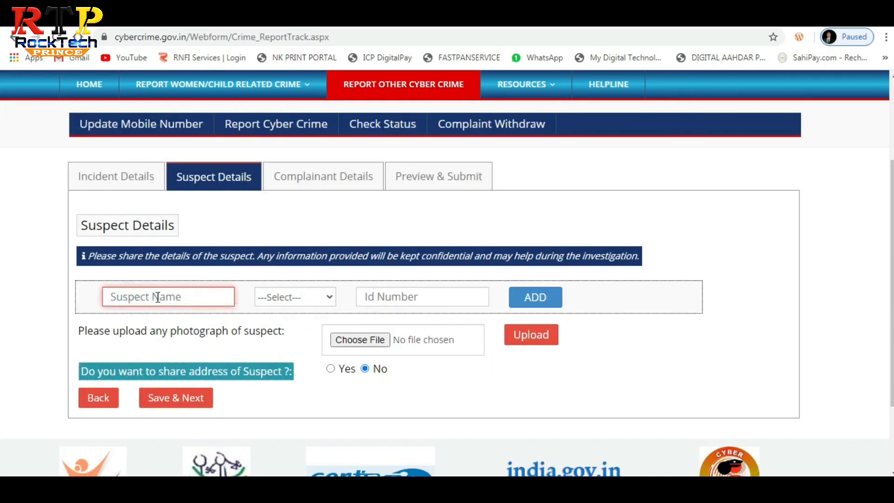
pyautogui.click(191, 300)
pyautogui.click(310, 300)
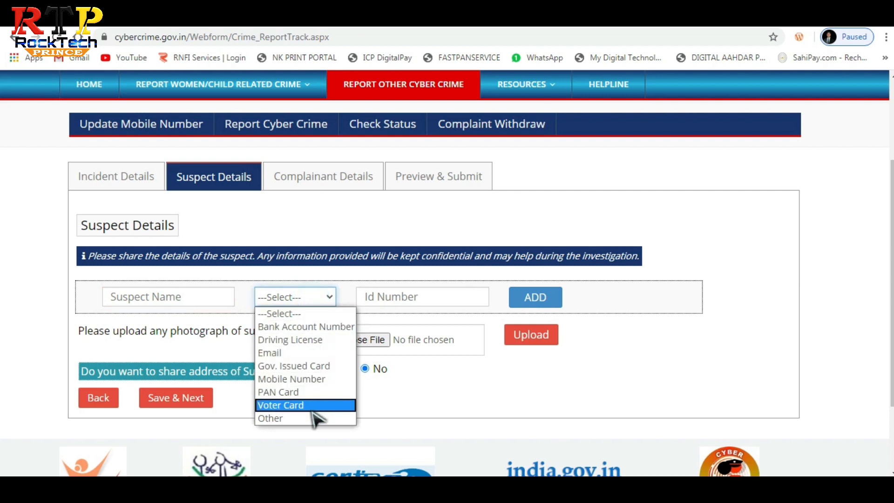
pyautogui.click(314, 299)
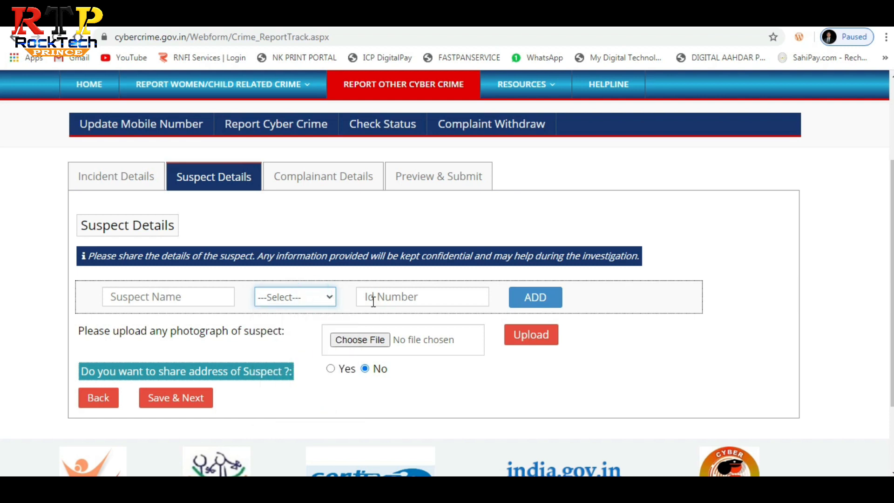
pyautogui.click(454, 301)
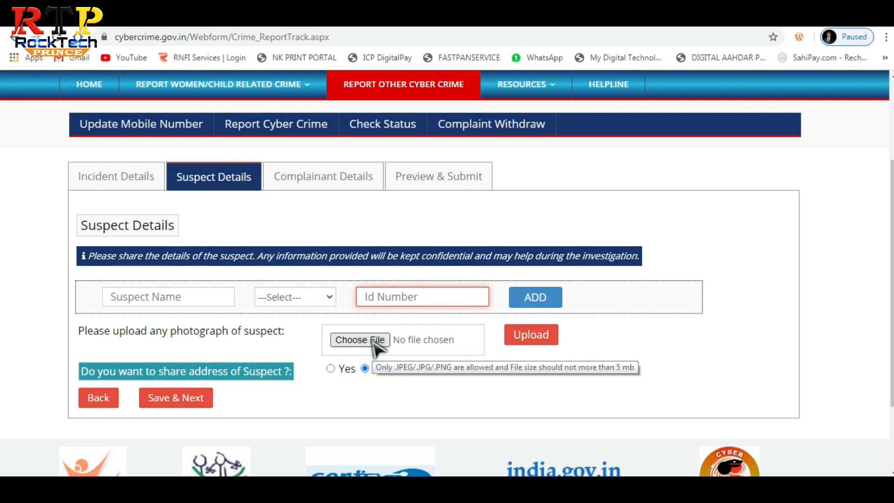
# Step: Set address sharing to Yes, leave the address blank and save the suspect details
pyautogui.scroll(-1, 373, 354)
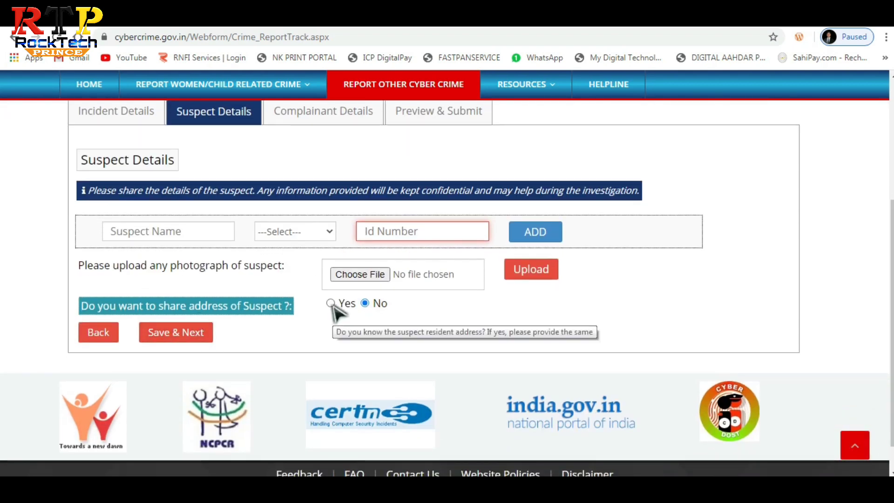
pyautogui.click(331, 303)
pyautogui.scroll(-1, 355, 350)
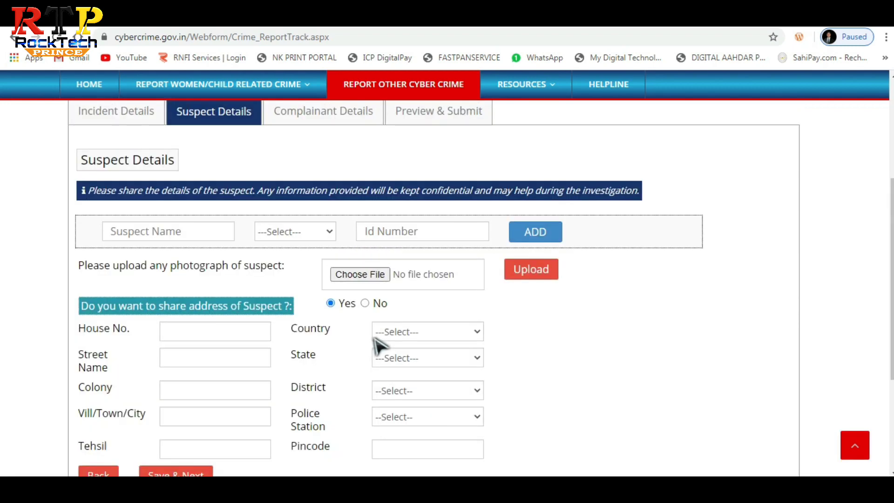
pyautogui.scroll(-2, 379, 344)
pyautogui.click(223, 267)
pyautogui.click(219, 293)
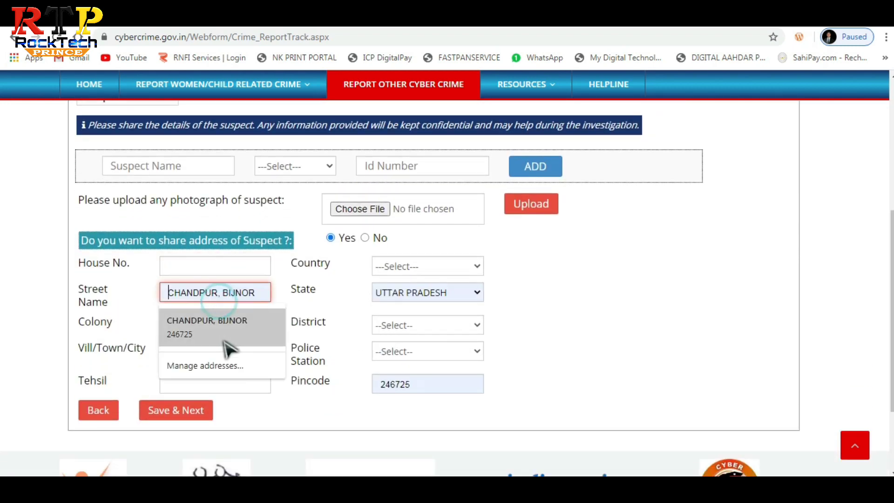
pyautogui.click(326, 417)
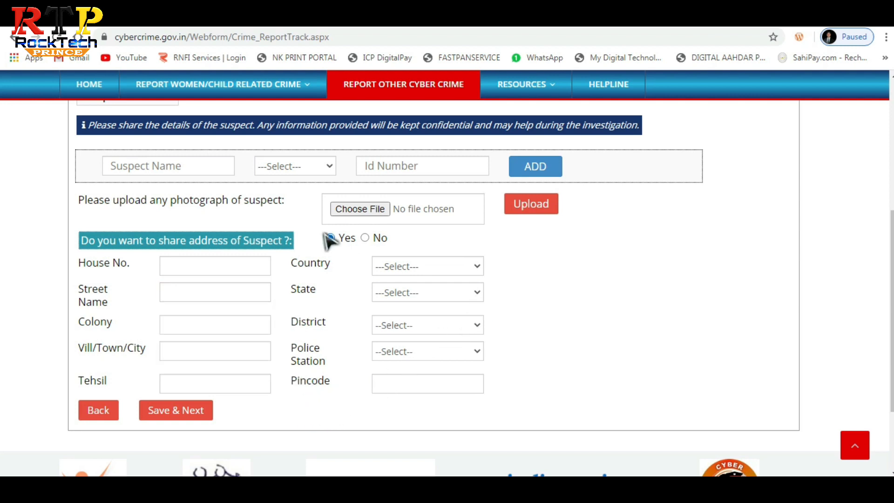
pyautogui.scroll(-2, 207, 354)
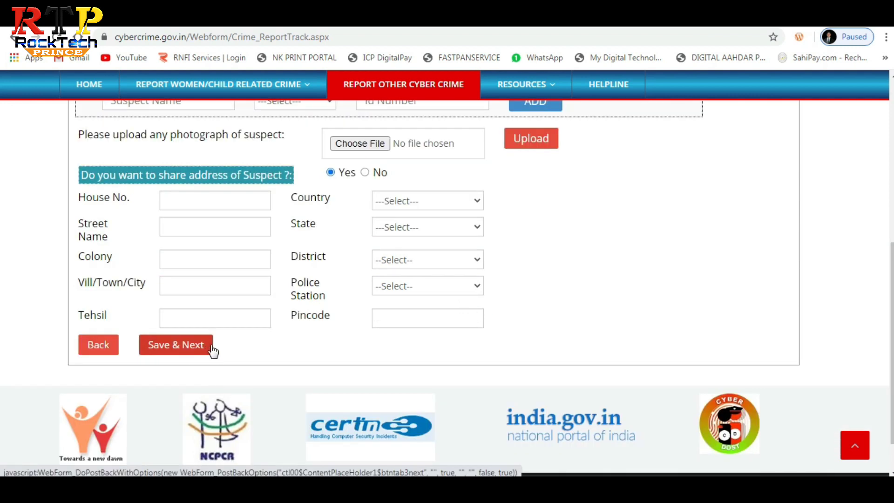
pyautogui.click(191, 360)
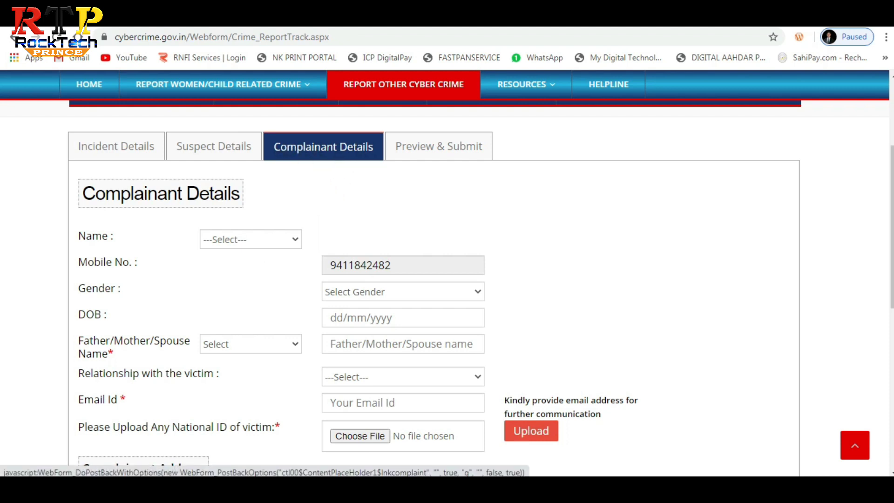
# Step: Set the complainant's title Mr, gender Male, birth date and relationship Self
pyautogui.click(285, 241)
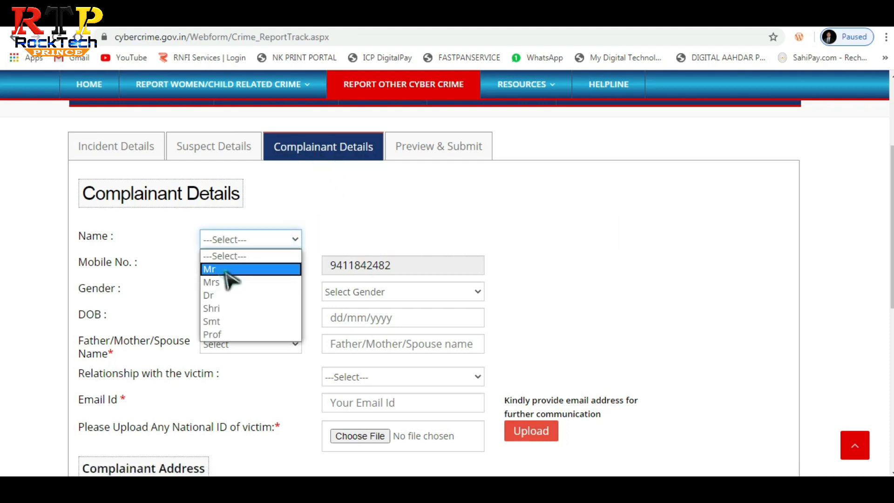
pyautogui.click(230, 271)
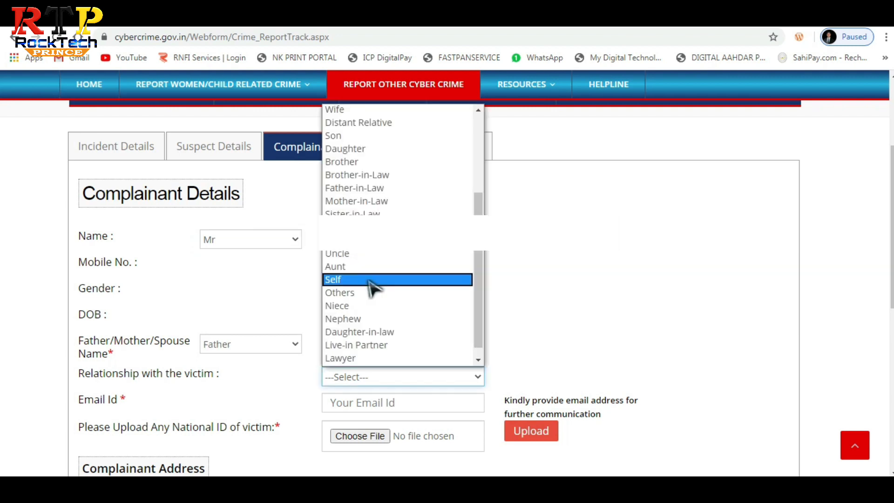
pyautogui.click(368, 282)
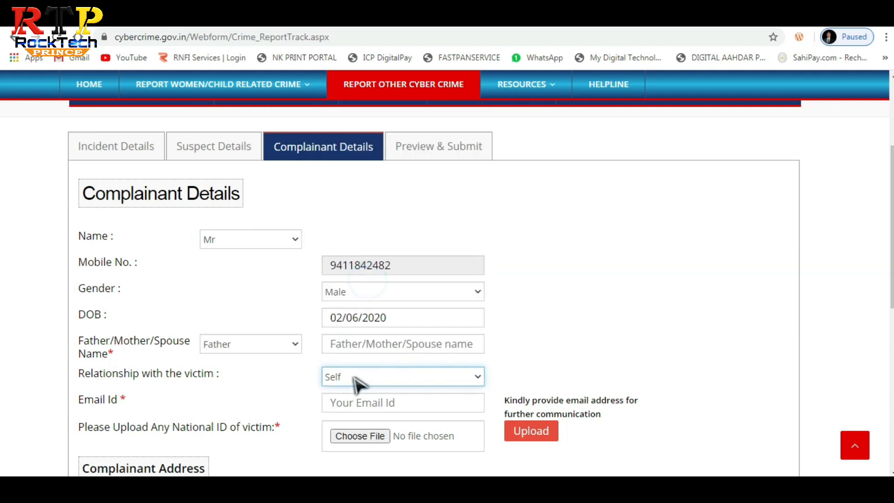
pyautogui.click(535, 371)
pyautogui.click(399, 378)
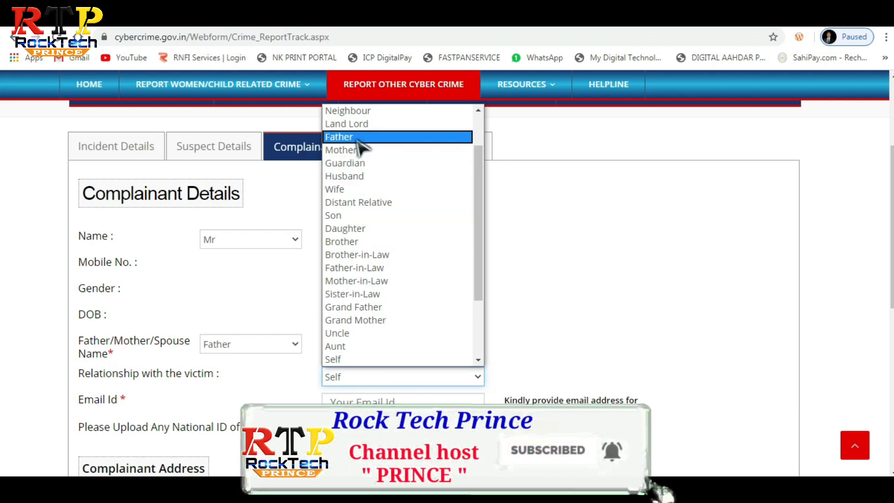
pyautogui.click(359, 361)
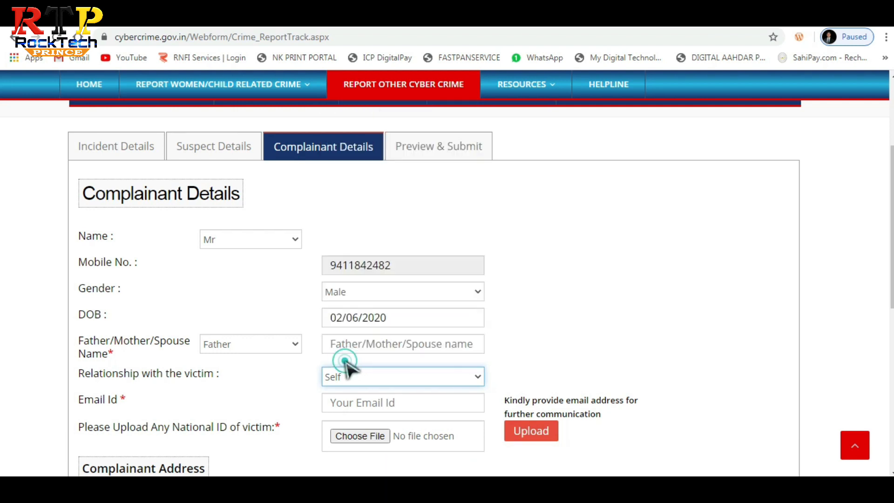
# Step: Enter the complainant's e-mail address and save to preview the complaint
pyautogui.click(392, 408)
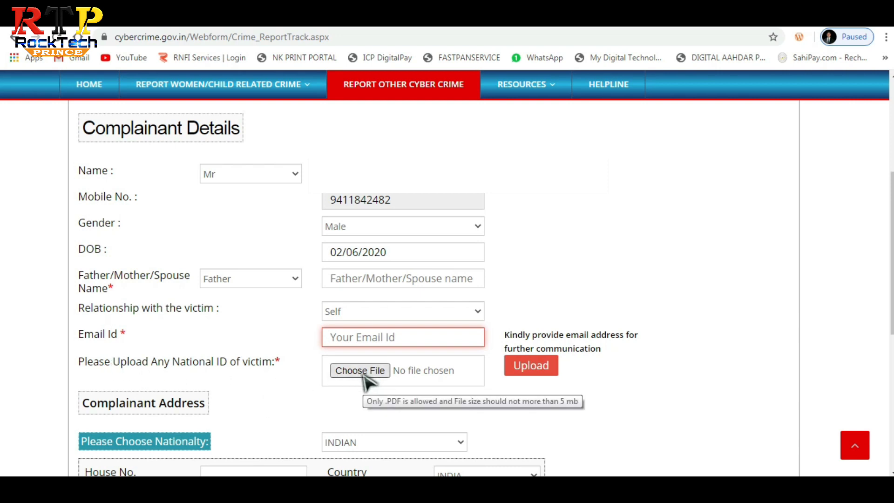
pyautogui.scroll(-4, 365, 380)
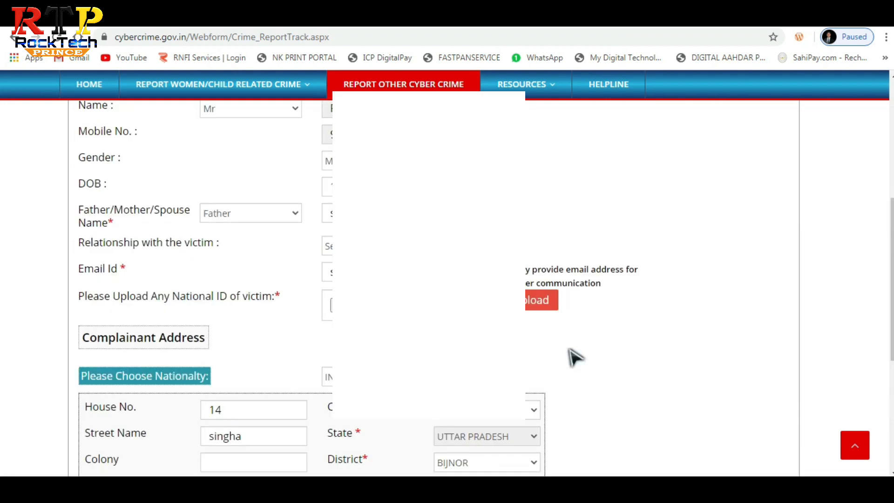
pyautogui.scroll(3, 575, 356)
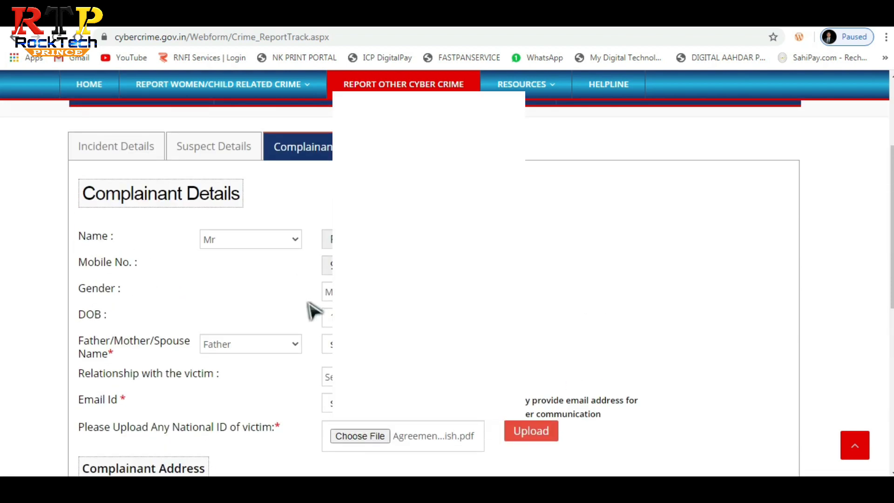
pyautogui.scroll(-8, 652, 288)
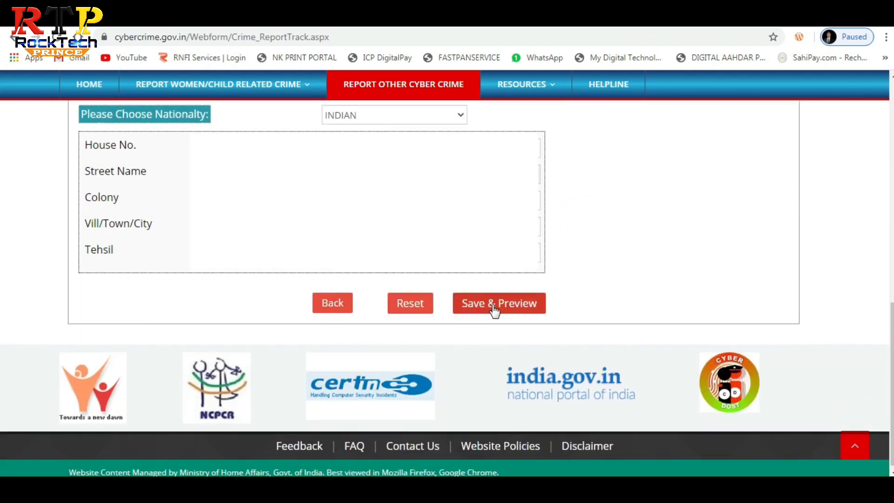
pyautogui.click(494, 309)
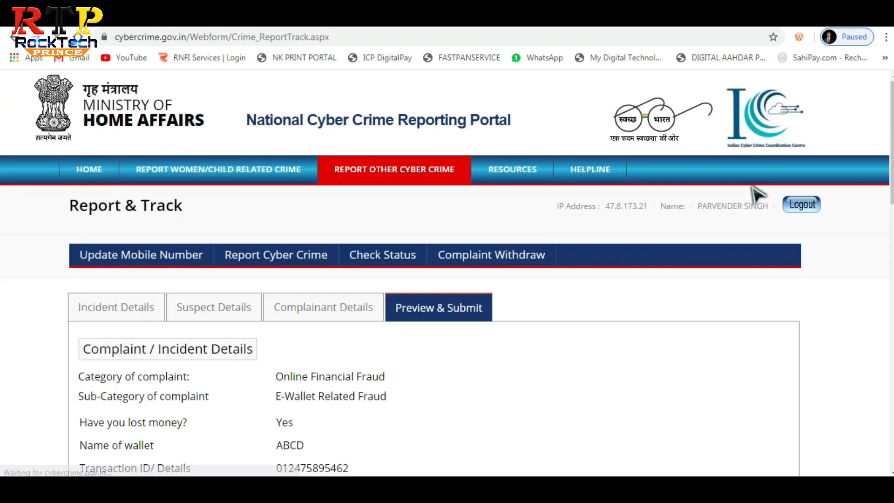
# Step: Scroll to the end of the preview and tick I Agree on the false-information acknowledgement
pyautogui.scroll(-1, 498, 361)
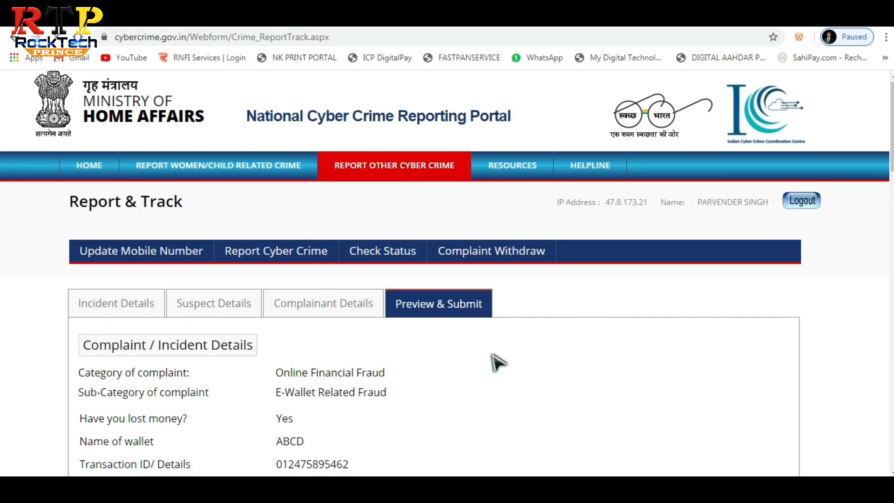
pyautogui.scroll(-15, 497, 361)
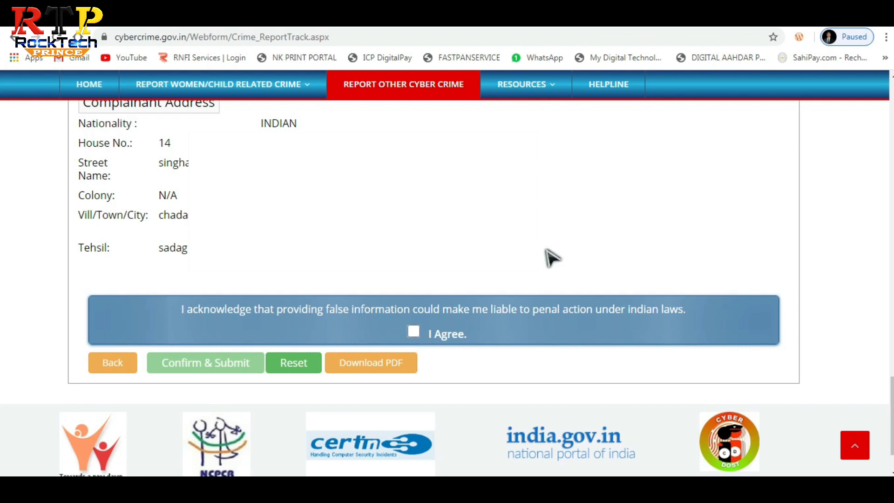
pyautogui.click(413, 331)
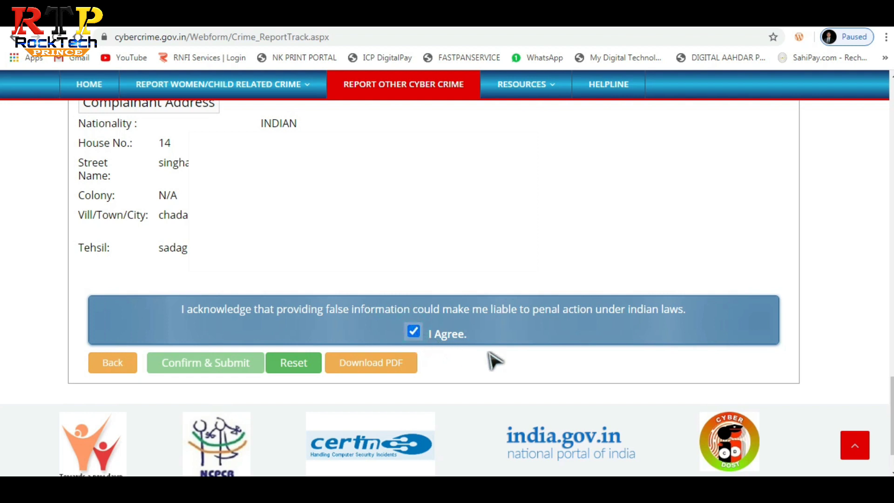
pyautogui.click(182, 371)
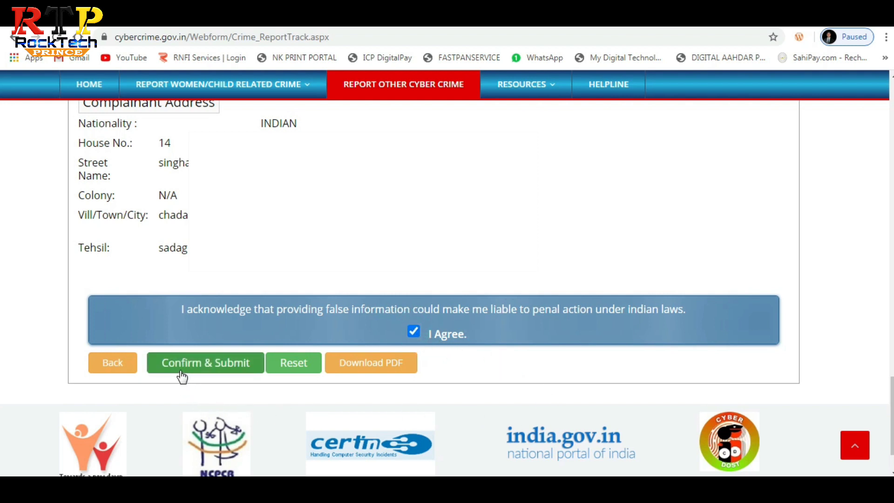